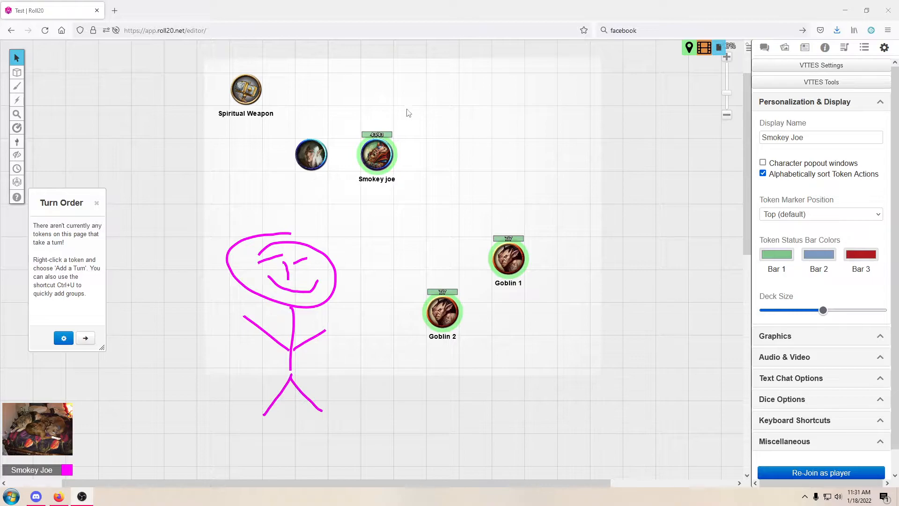
# Measure a radius and a cone on the map below the Smokey joe token
pyautogui.scroll(2, 440, 252)
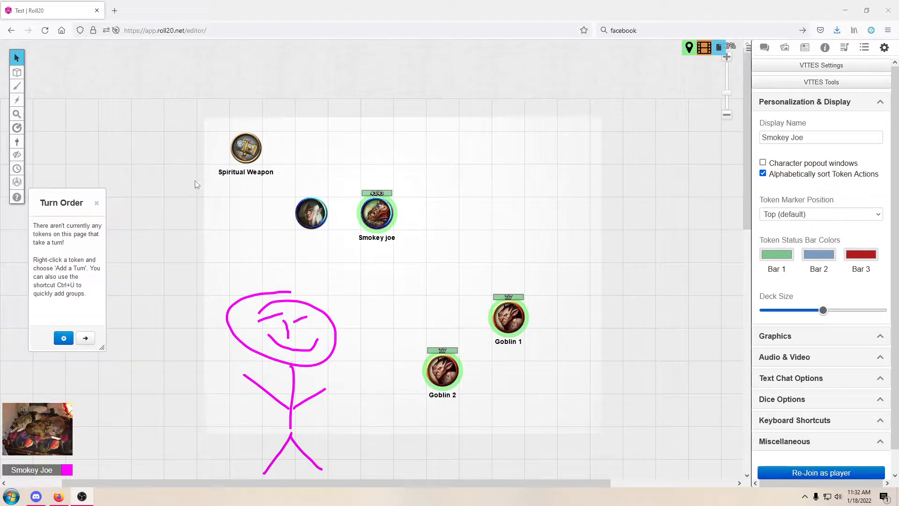
pyautogui.click(16, 128)
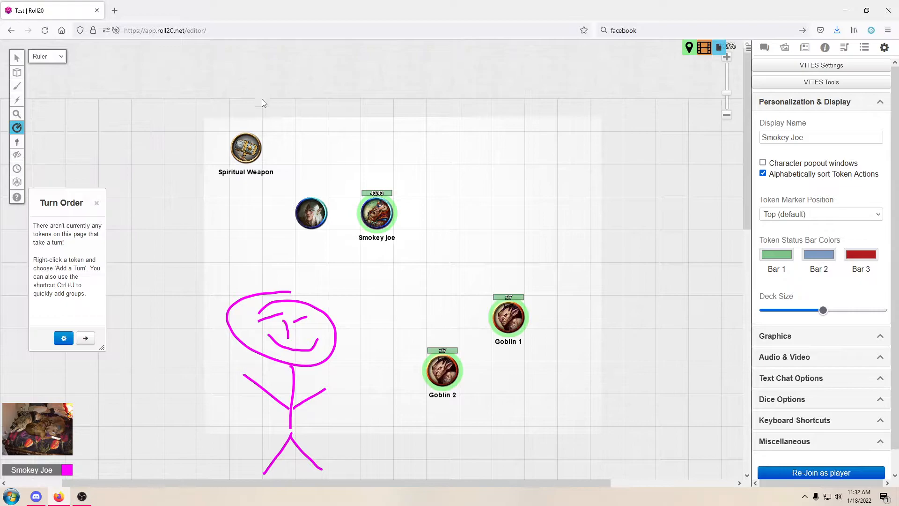
pyautogui.click(61, 57)
pyautogui.click(57, 83)
pyautogui.moveTo(276, 268); pyautogui.dragTo(436, 273)
pyautogui.click(61, 57)
pyautogui.click(66, 97)
pyautogui.moveTo(311, 281); pyautogui.dragTo(473, 281)
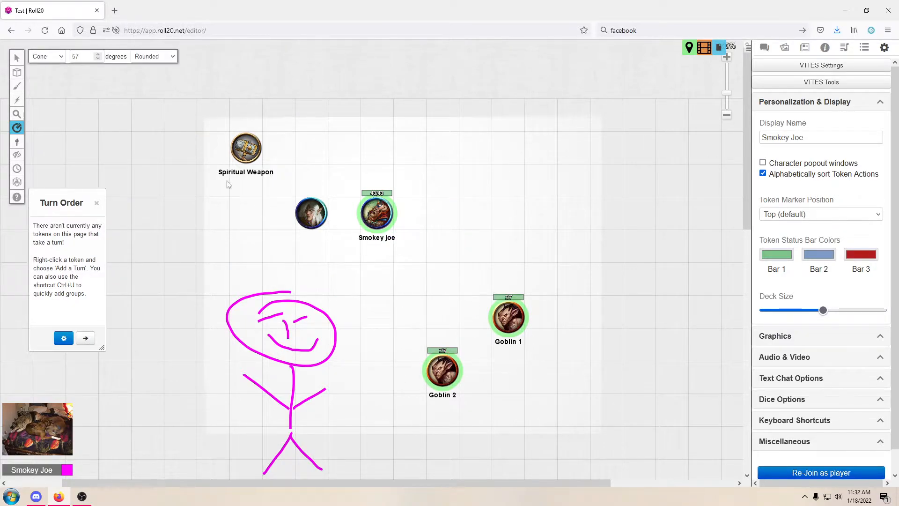
# Measure a line and a box in the open area between the player tokens and the goblins
pyautogui.click(57, 61)
pyautogui.click(47, 117)
pyautogui.moveTo(336, 275); pyautogui.dragTo(483, 291)
pyautogui.click(47, 57)
pyautogui.click(47, 107)
pyautogui.moveTo(311, 246); pyautogui.dragTo(418, 254)
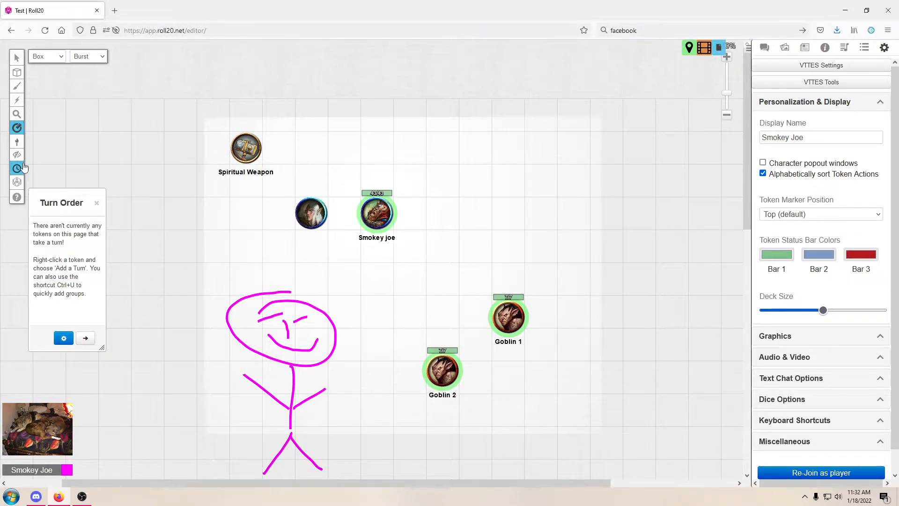
# Measure a box with no snapping, and another about 10 ft out using Snap to corner
pyautogui.moveTo(18, 161)
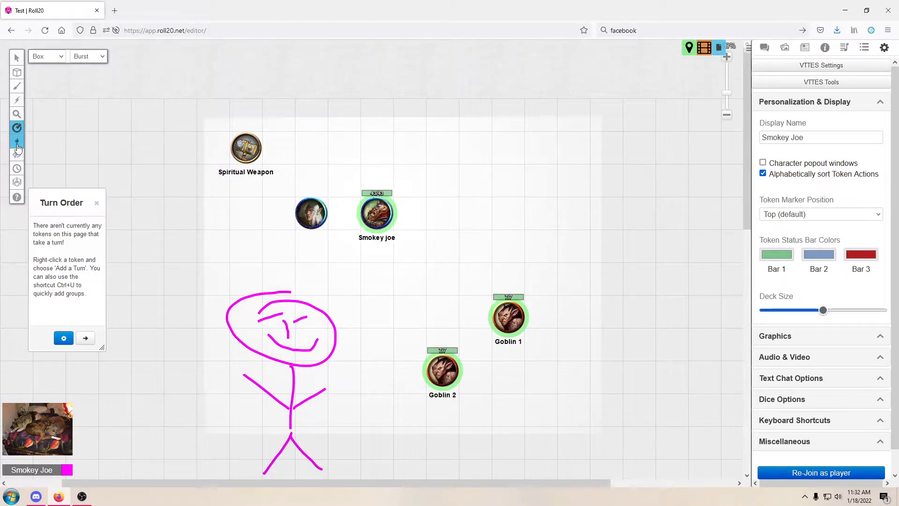
pyautogui.moveTo(19, 131)
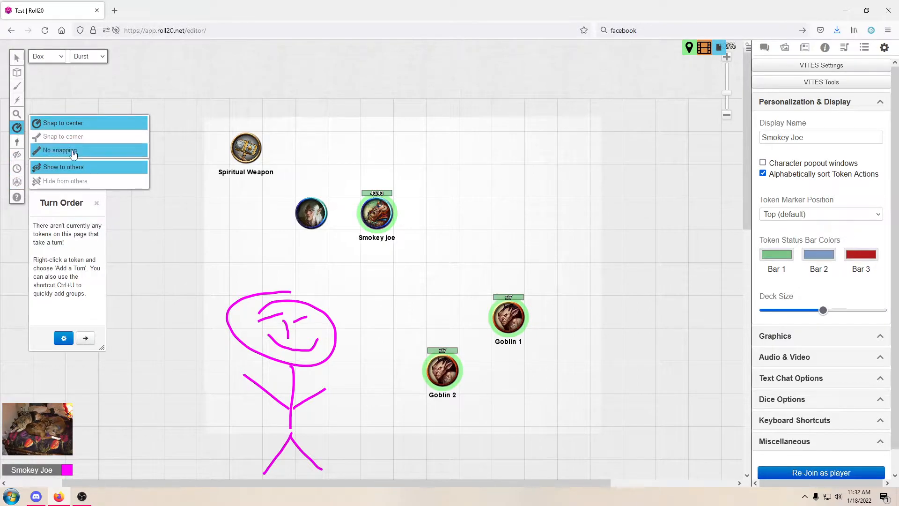
pyautogui.moveTo(425, 234)
pyautogui.mouseDown()
pyautogui.moveTo(491, 244)
pyautogui.moveTo(488, 220)
pyautogui.moveTo(492, 235)
pyautogui.mouseUp()
pyautogui.moveTo(17, 128)
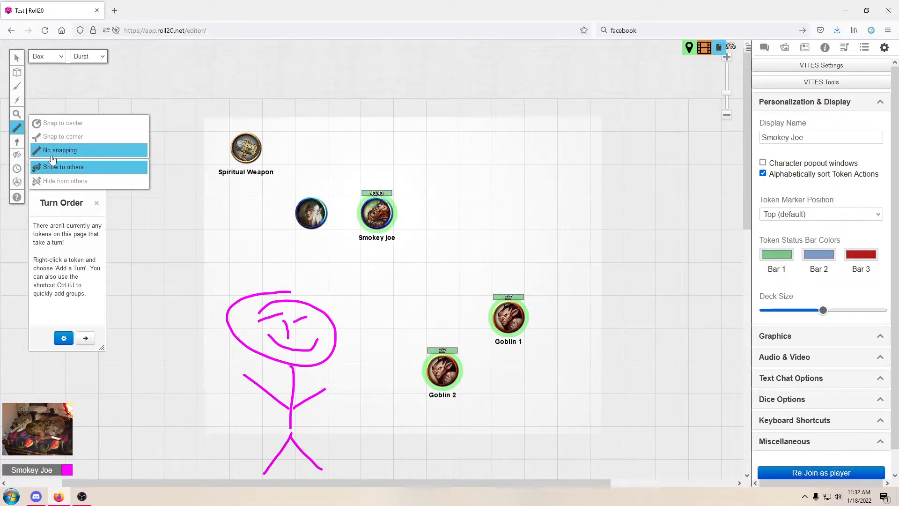
pyautogui.click(56, 141)
pyautogui.moveTo(426, 197); pyautogui.dragTo(506, 209)
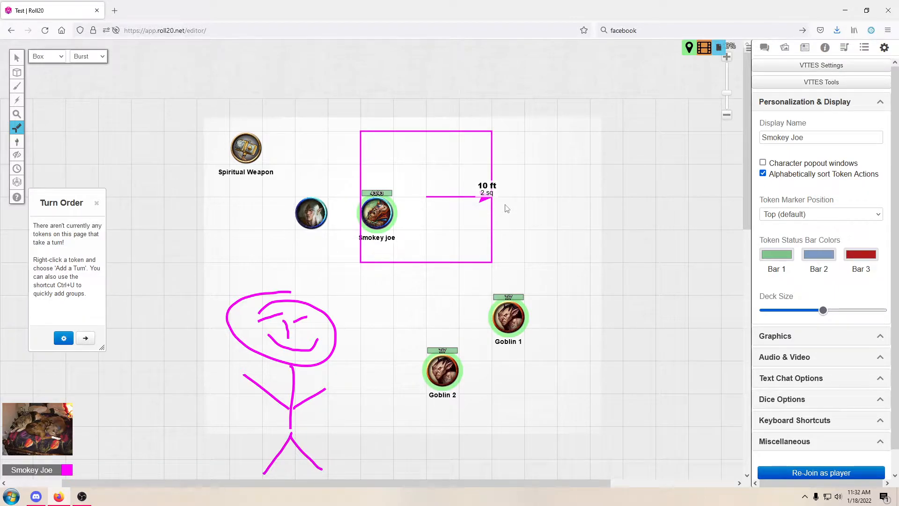
pyautogui.moveTo(507, 209); pyautogui.dragTo(507, 210)
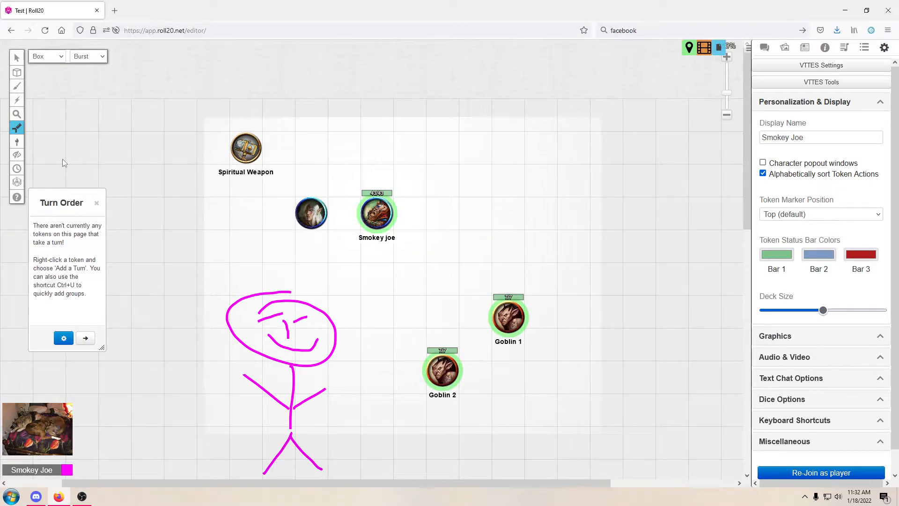
# Measure a line with its total width set to 10 units, and return the measuring shape to Ruler
pyautogui.click(61, 58)
pyautogui.click(37, 115)
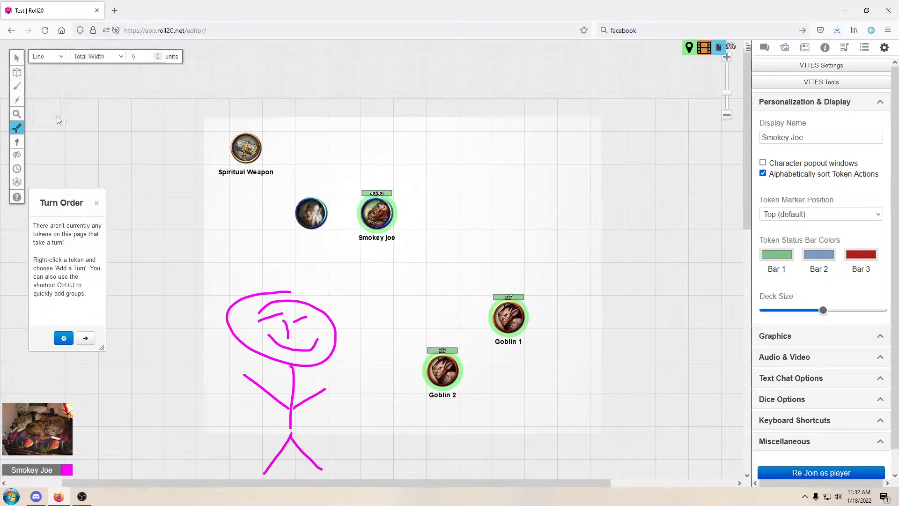
pyautogui.click(158, 58)
pyautogui.click(159, 55)
pyautogui.click(158, 54)
pyautogui.moveTo(425, 231)
pyautogui.mouseDown()
pyautogui.moveTo(583, 234)
pyautogui.moveTo(228, 225)
pyautogui.moveTo(234, 202)
pyautogui.moveTo(239, 237)
pyautogui.moveTo(415, 236)
pyautogui.mouseUp()
pyautogui.click(56, 55)
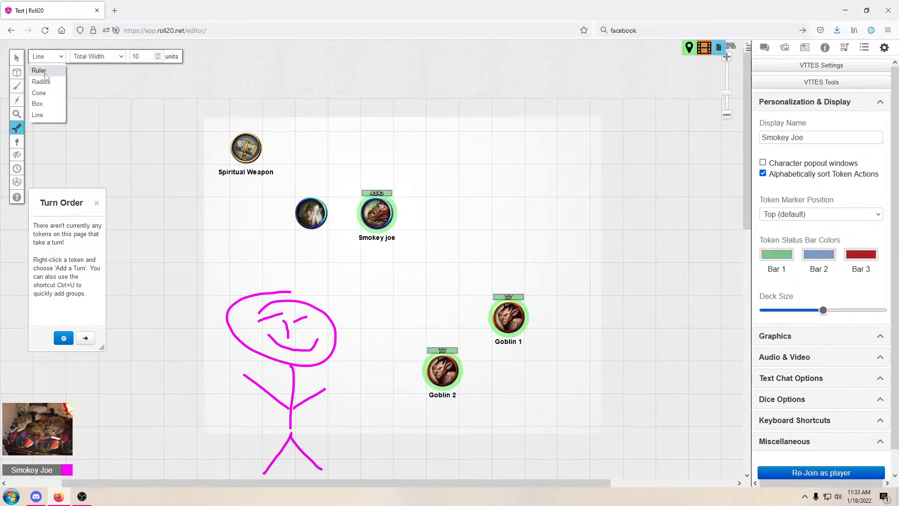
pyautogui.click(47, 71)
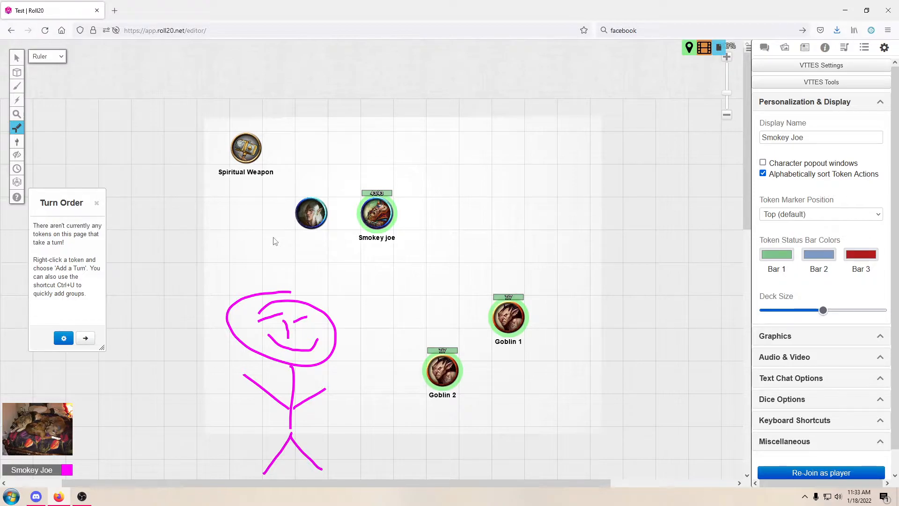
# Open the VTT Enhancement Suite details in Firefox's add-ons manager
pyautogui.click(889, 31)
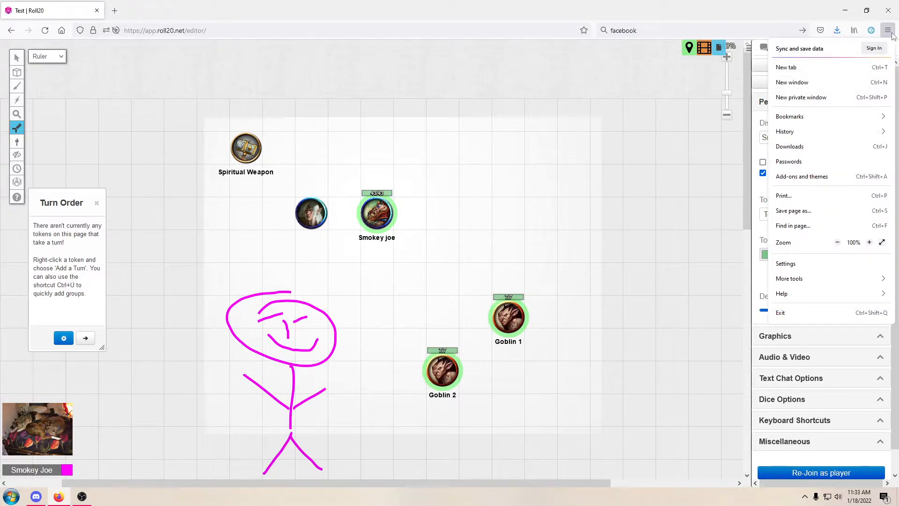
pyautogui.click(833, 178)
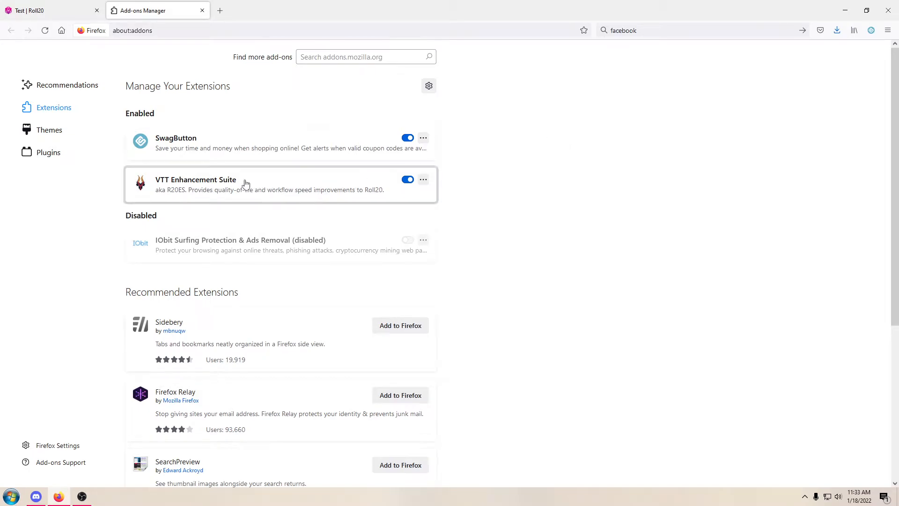
pyautogui.click(214, 185)
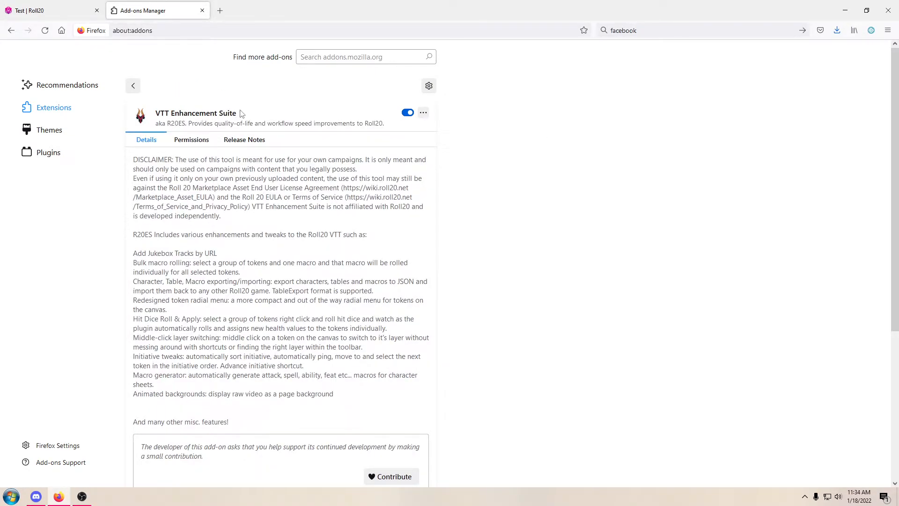
# Disable the VTT Enhancement Suite extension and remove it from Firefox
pyautogui.click(408, 113)
pyautogui.click(429, 86)
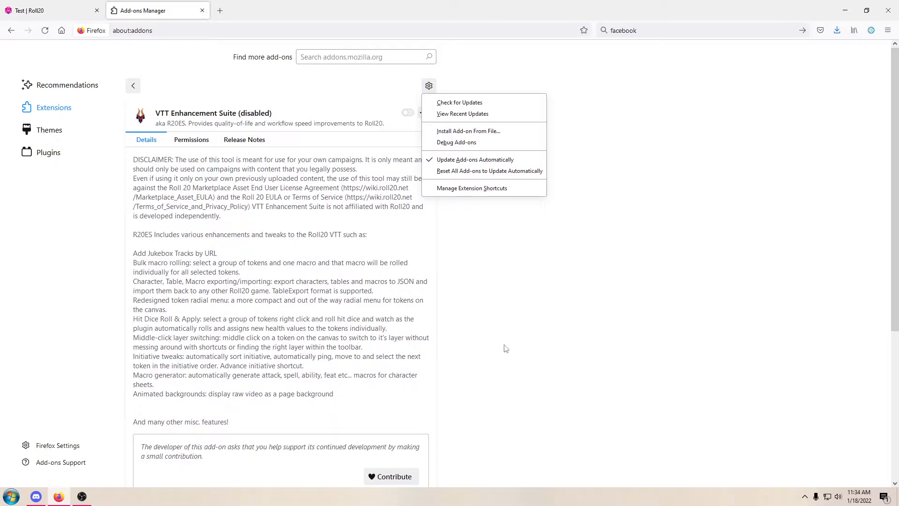
pyautogui.scroll(-5, 503, 344)
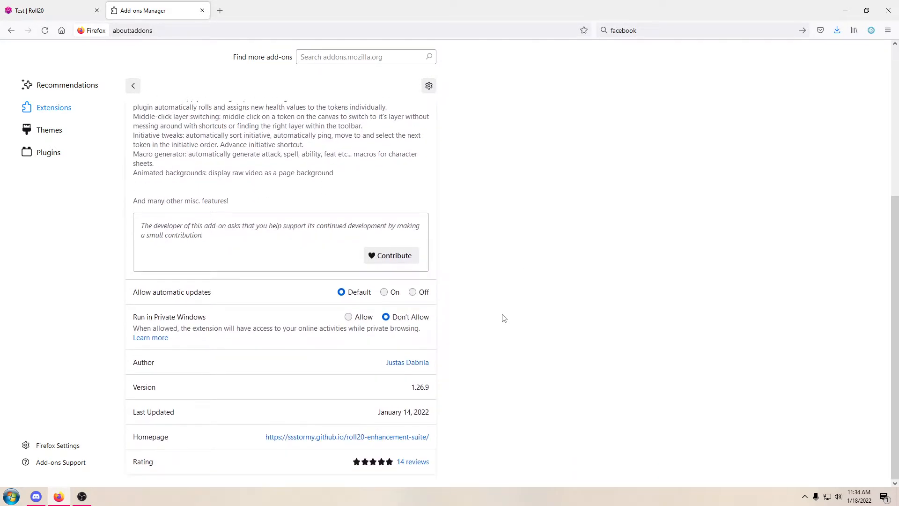
pyautogui.scroll(5, 501, 319)
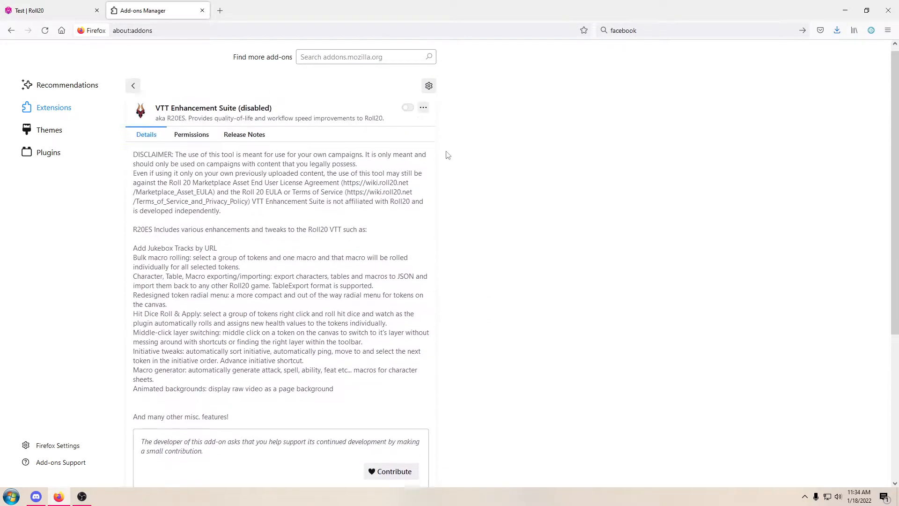
pyautogui.click(423, 112)
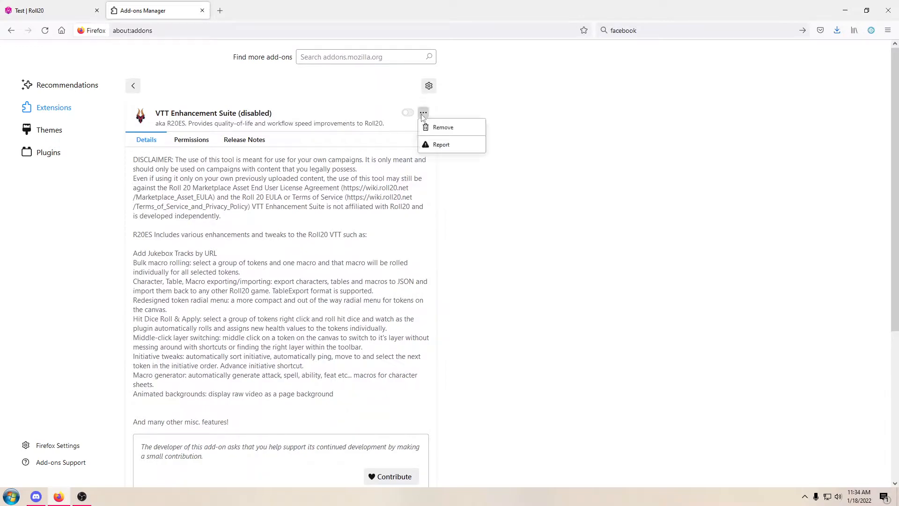
pyautogui.click(431, 128)
pyautogui.click(483, 83)
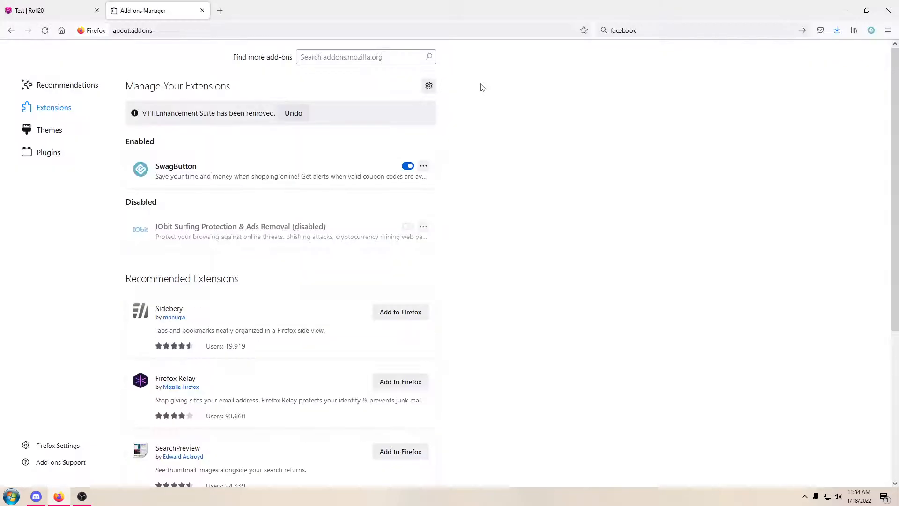
# Search for more add-ons using "vttes" from the extensions list
pyautogui.click(67, 126)
pyautogui.click(68, 109)
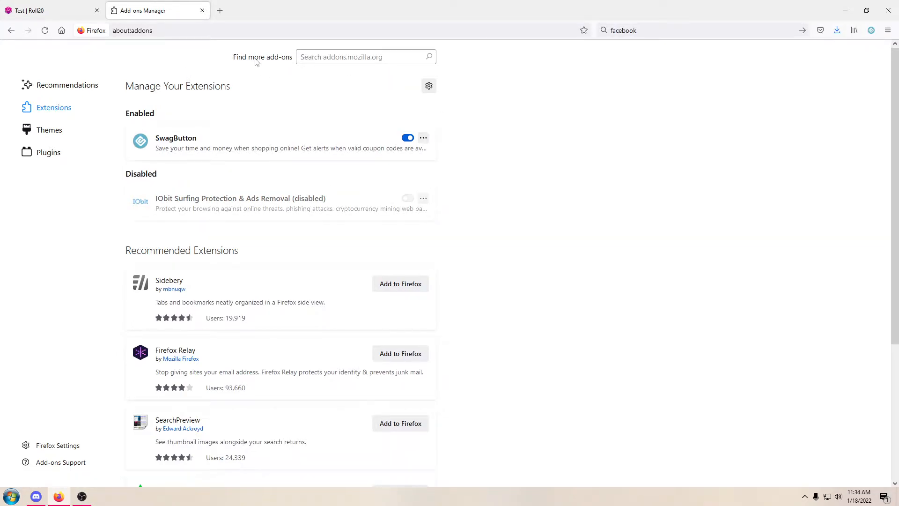
pyautogui.click(66, 87)
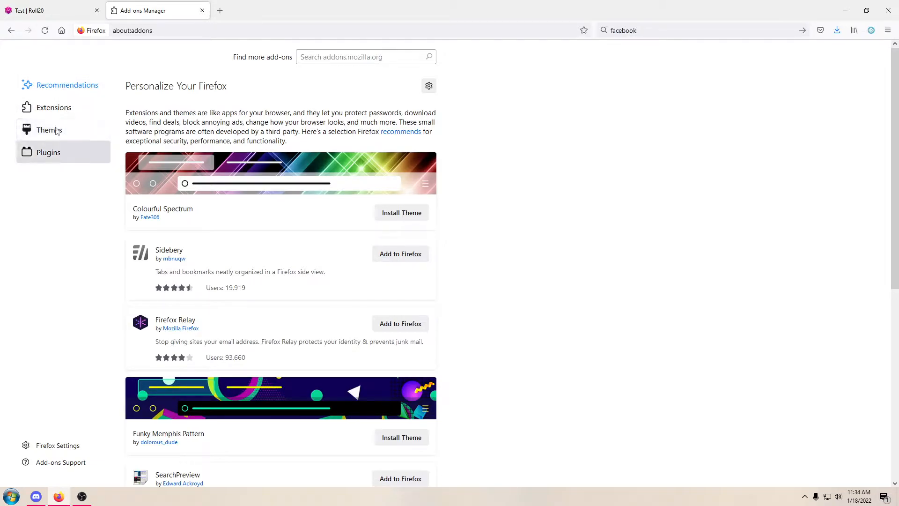
pyautogui.click(54, 107)
pyautogui.click(346, 57)
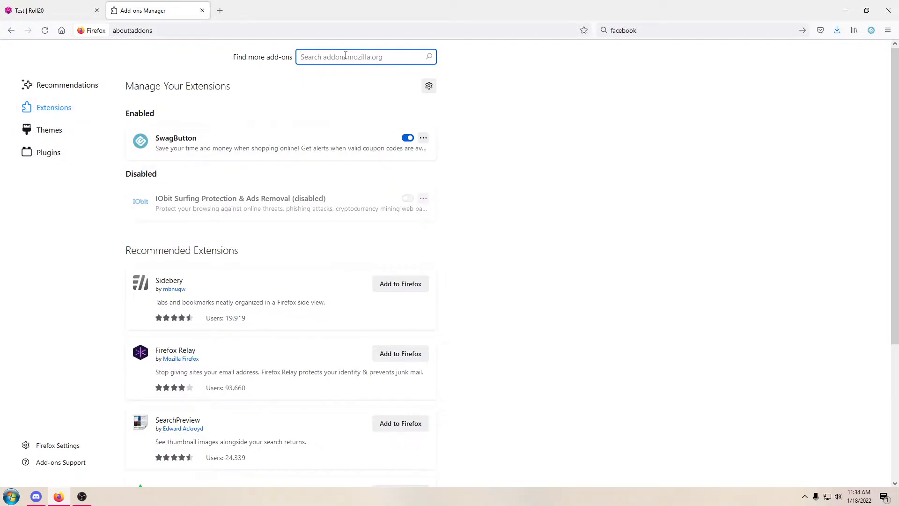
pyautogui.write('v')
pyautogui.press('Return')
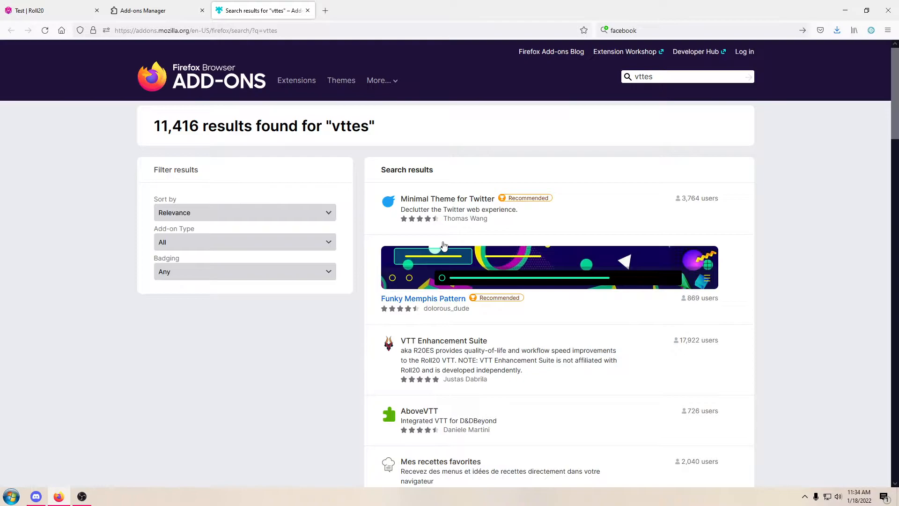
# Look through the add-on search results and open the VTT Enhancement Suite page
pyautogui.scroll(-1, 440, 300)
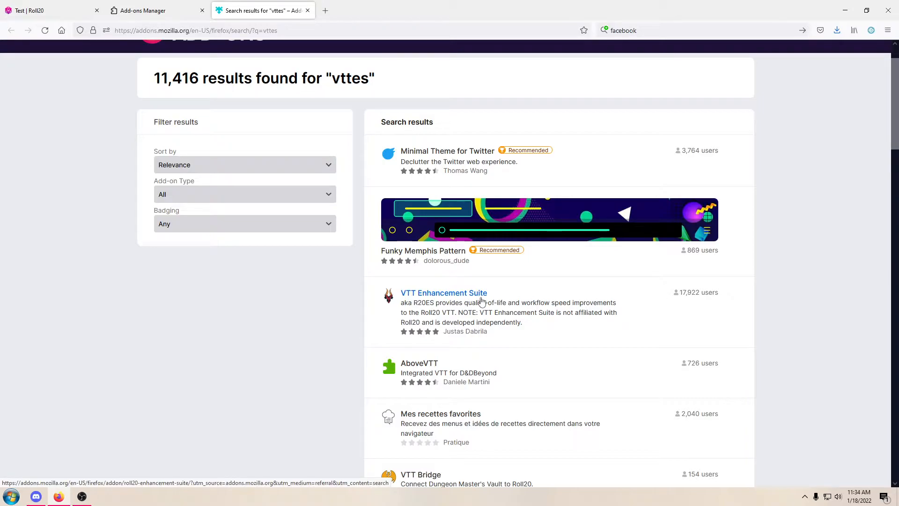
pyautogui.scroll(-1, 481, 301)
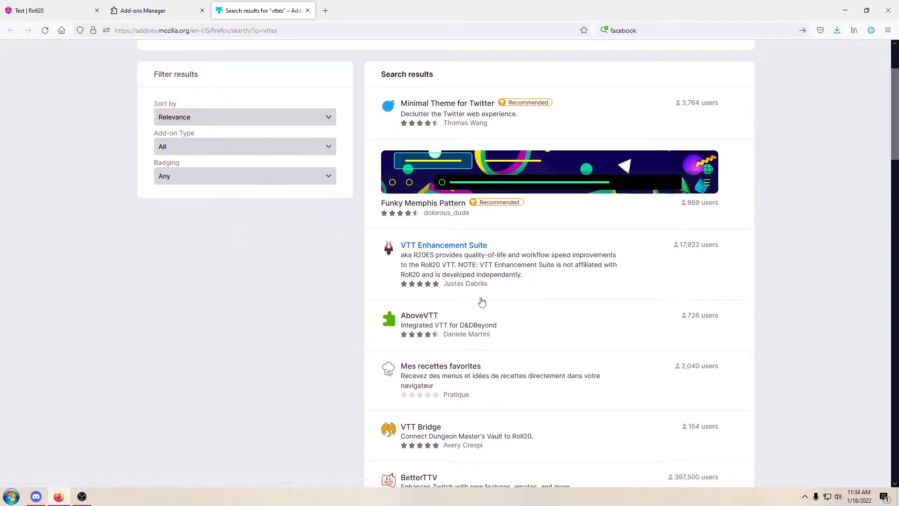
pyautogui.scroll(-3, 481, 301)
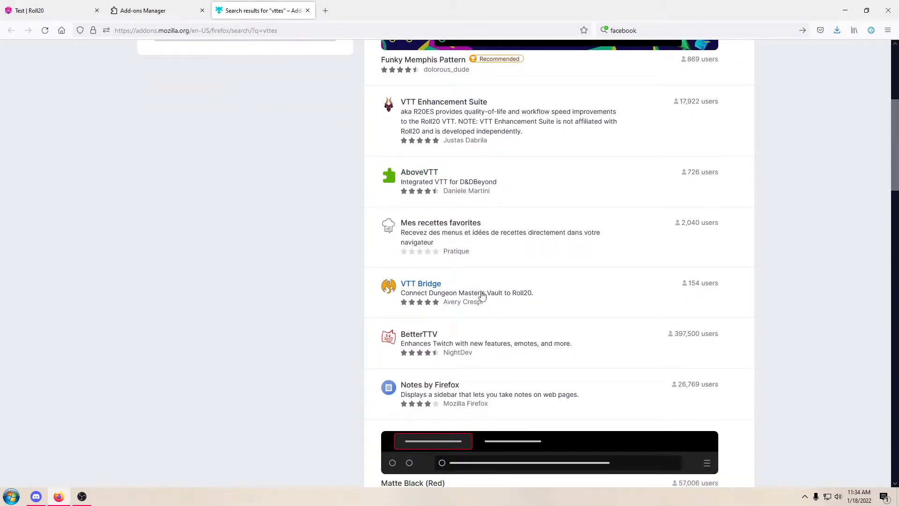
pyautogui.scroll(3, 481, 295)
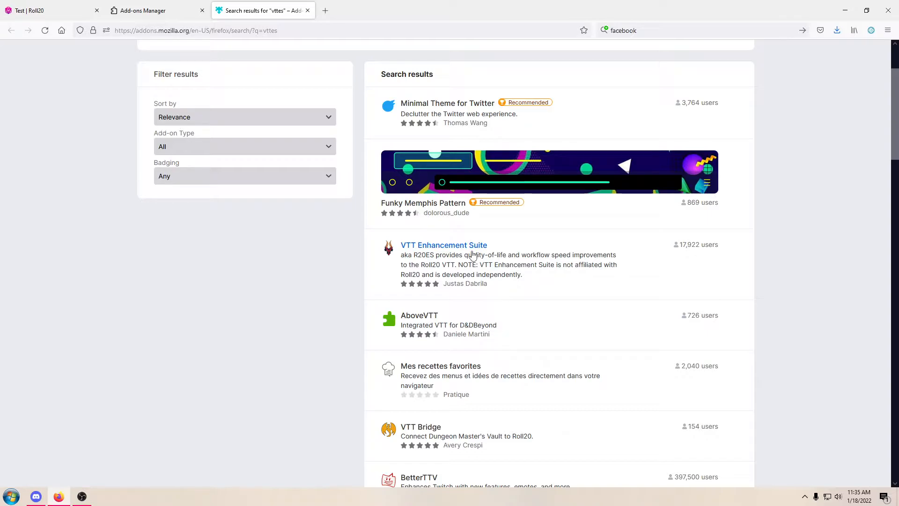
pyautogui.scroll(-1, 472, 255)
pyautogui.scroll(1, 472, 255)
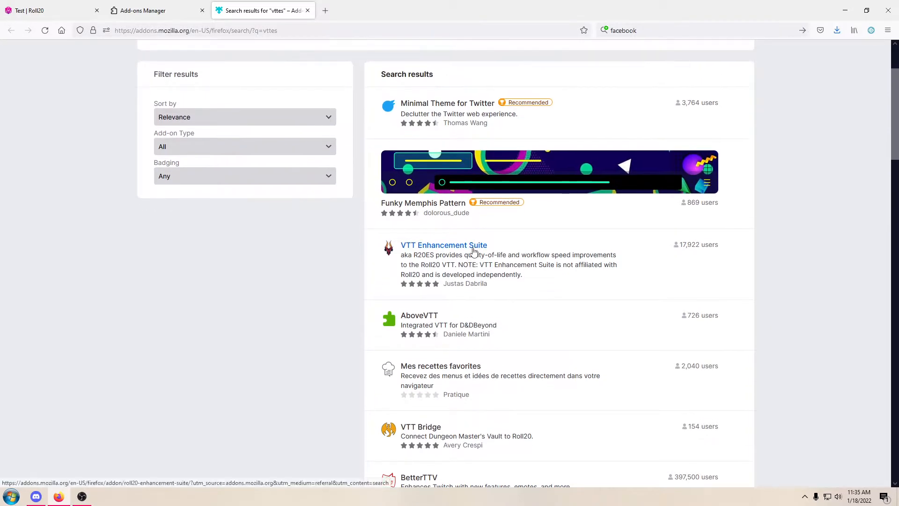
pyautogui.click(473, 247)
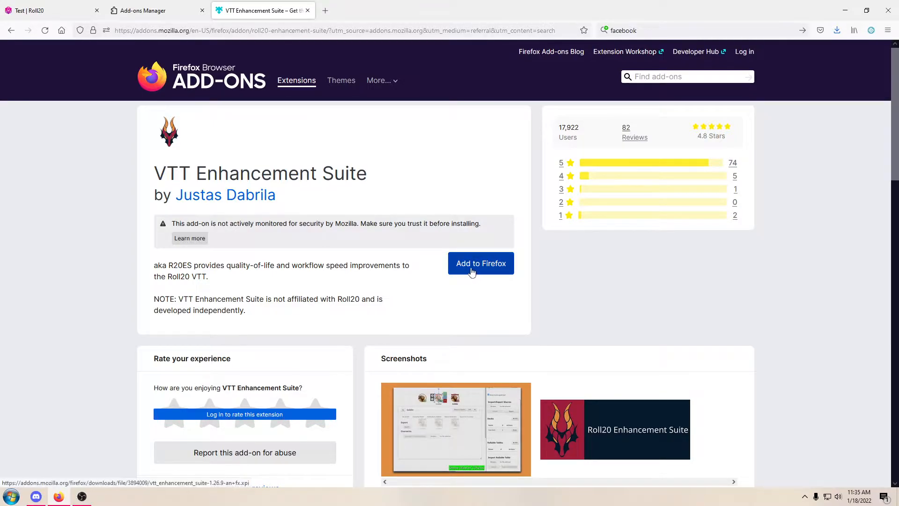
# Install VTT Enhancement Suite in Firefox with its requested permissions and return to the Roll20 game
pyautogui.click(472, 271)
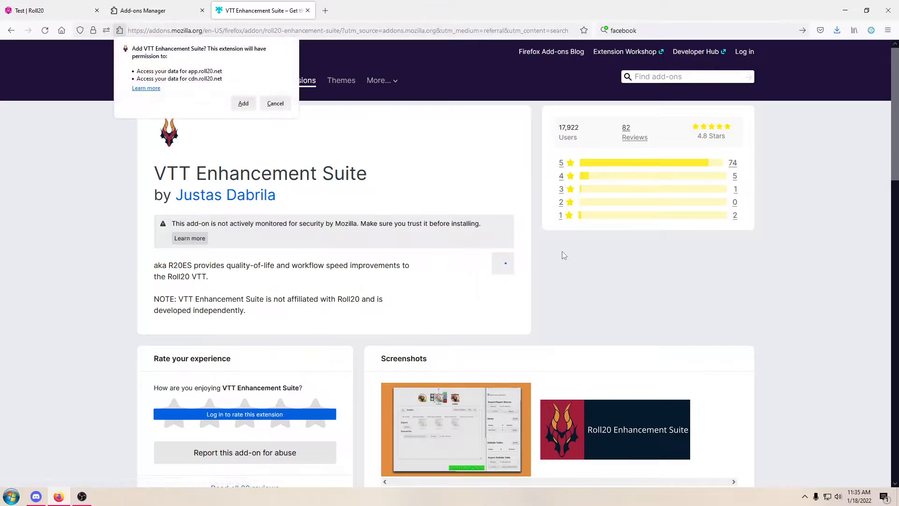
pyautogui.click(239, 103)
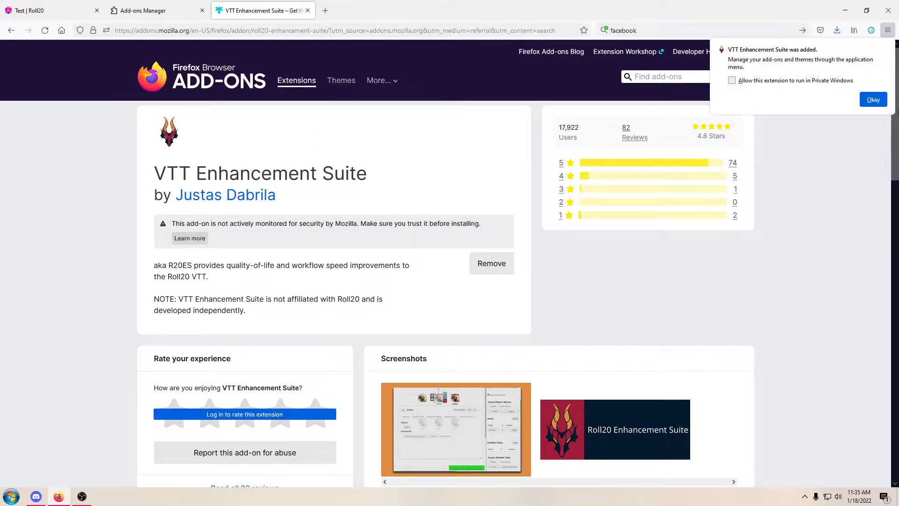
pyautogui.click(871, 101)
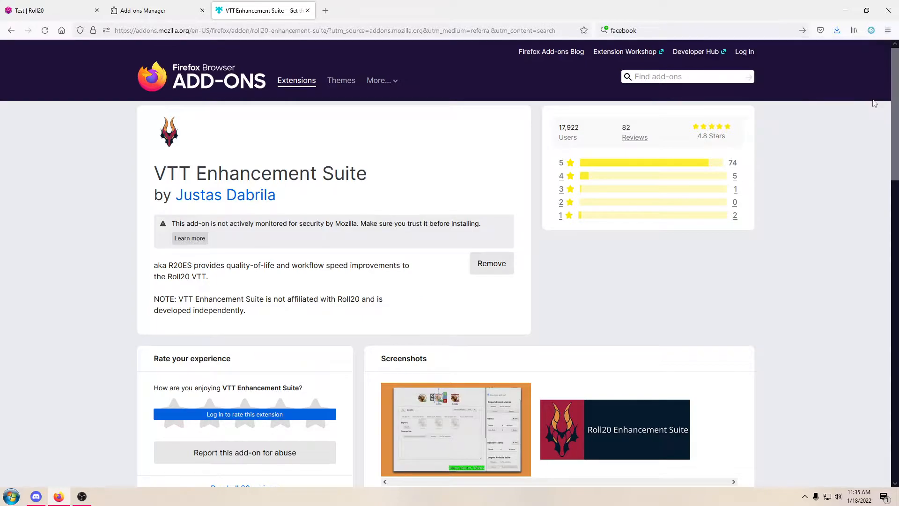
pyautogui.click(308, 10)
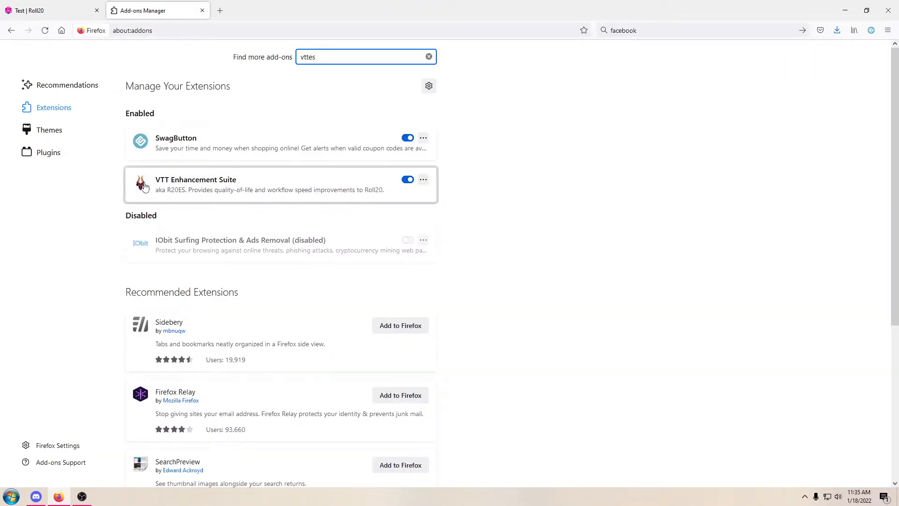
pyautogui.click(202, 11)
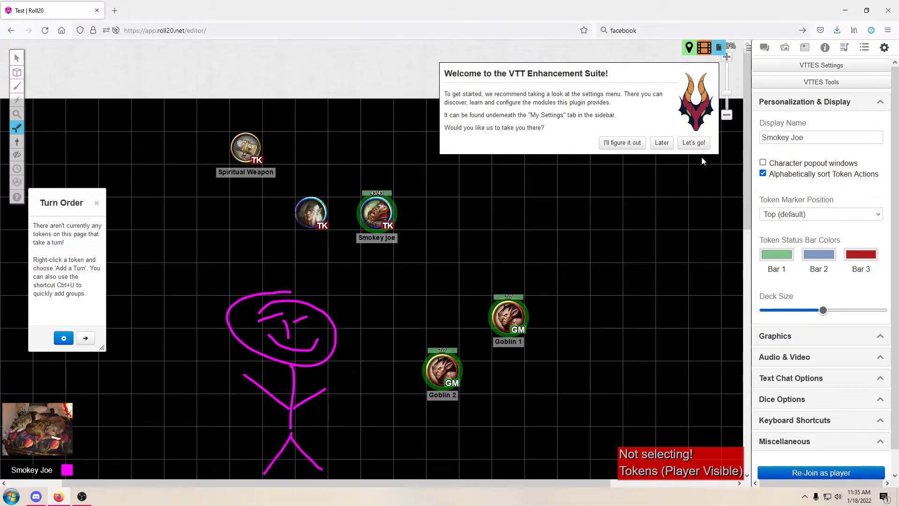
# Open the VTT Enhancement Suite module settings and look through the full list of modules
pyautogui.click(698, 145)
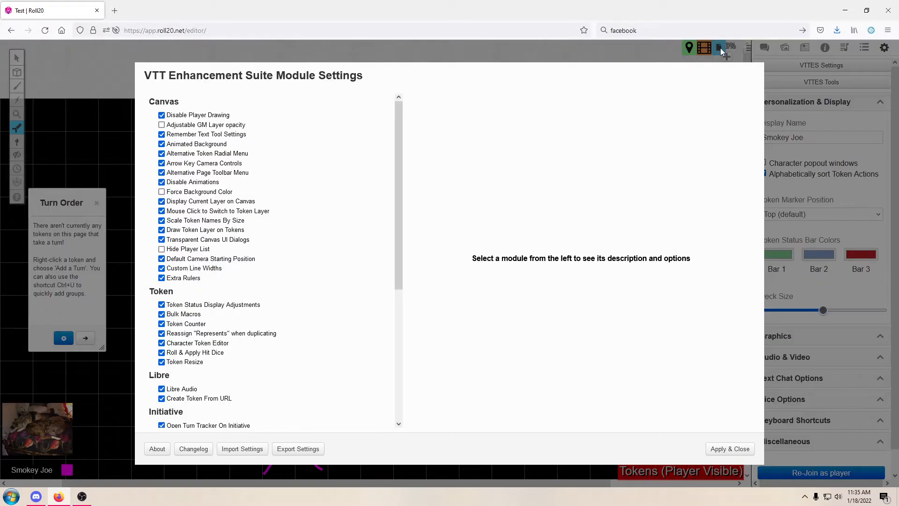
pyautogui.click(720, 48)
pyautogui.scroll(-3, 281, 140)
pyautogui.scroll(-1, 287, 171)
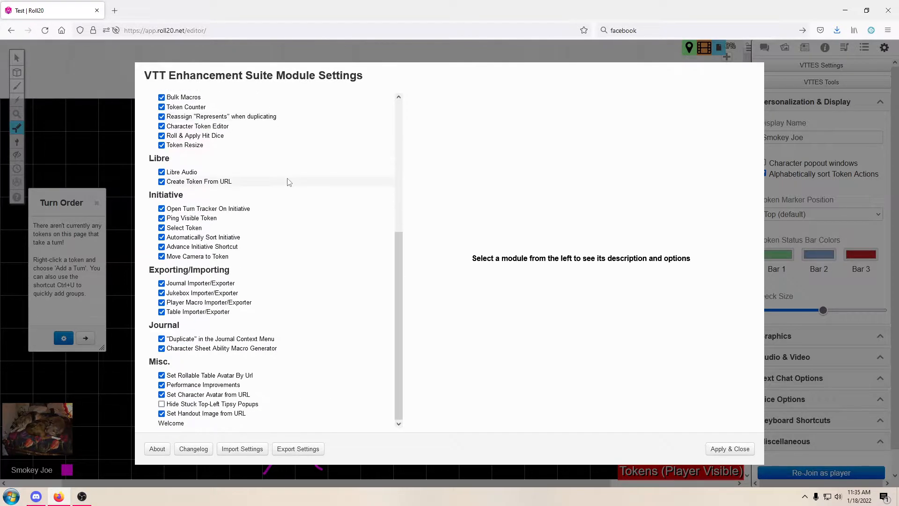
pyautogui.scroll(4, 323, 182)
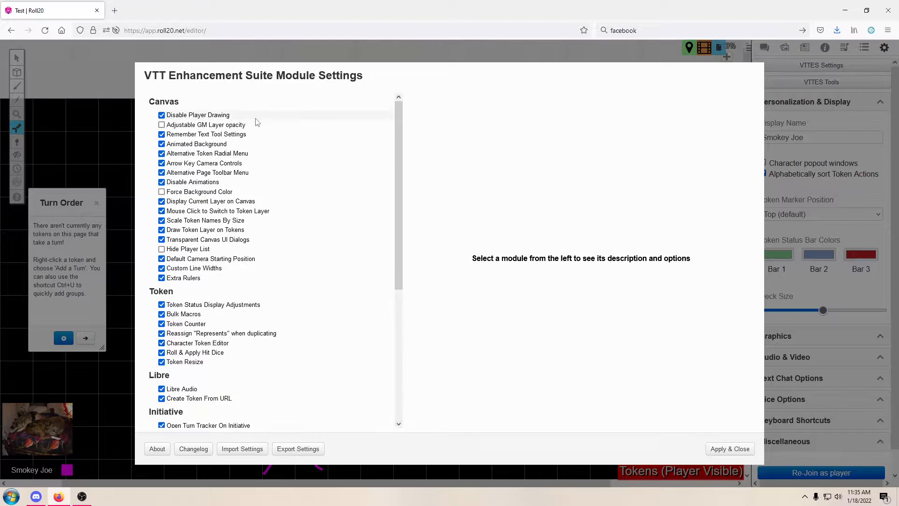
# Enable the Adjustable GM Layer opacity module and view the descriptions of Disable Player Drawing and Remember Text Tool Settings
pyautogui.click(217, 117)
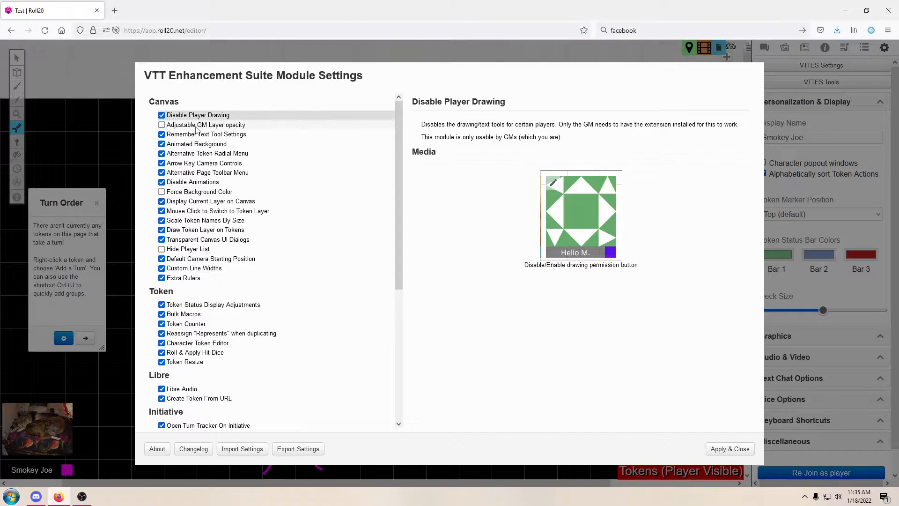
pyautogui.click(161, 125)
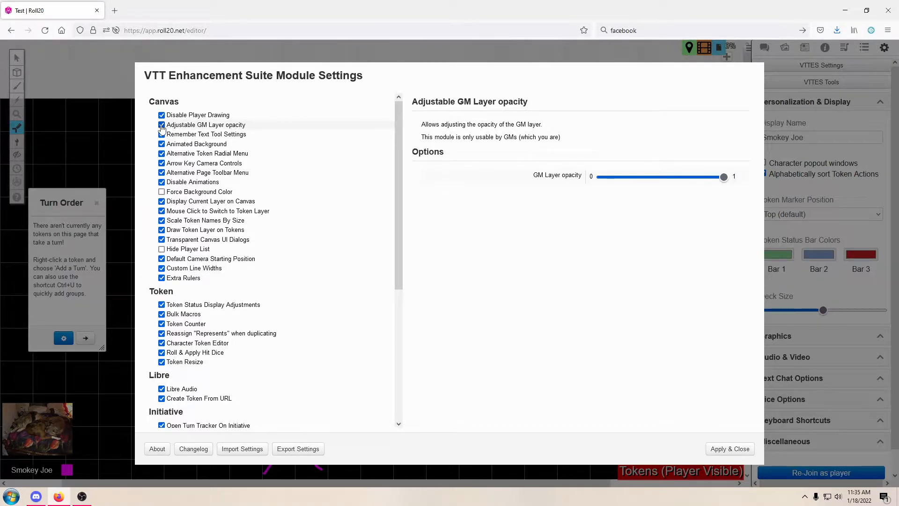
pyautogui.click(221, 136)
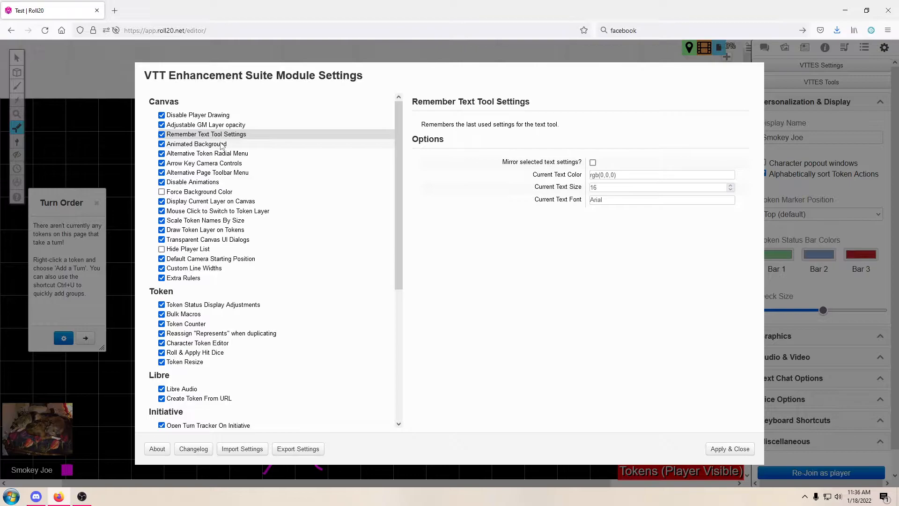
# Turn off the Animated Background and Alternative Token Radial Menu modules
pyautogui.click(179, 146)
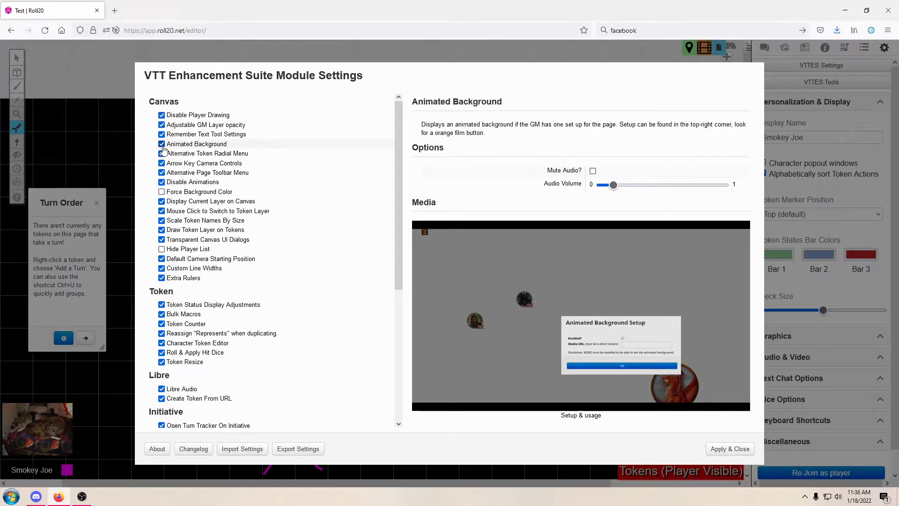
pyautogui.click(162, 145)
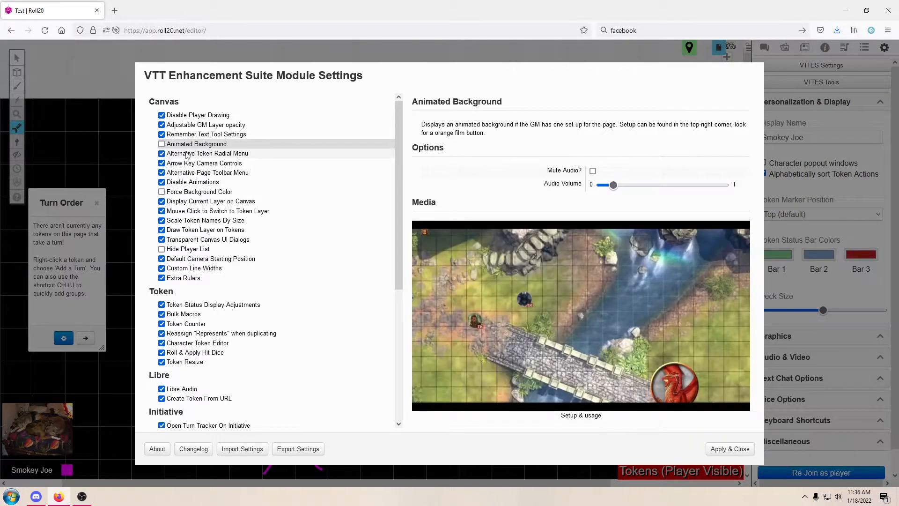
pyautogui.click(187, 154)
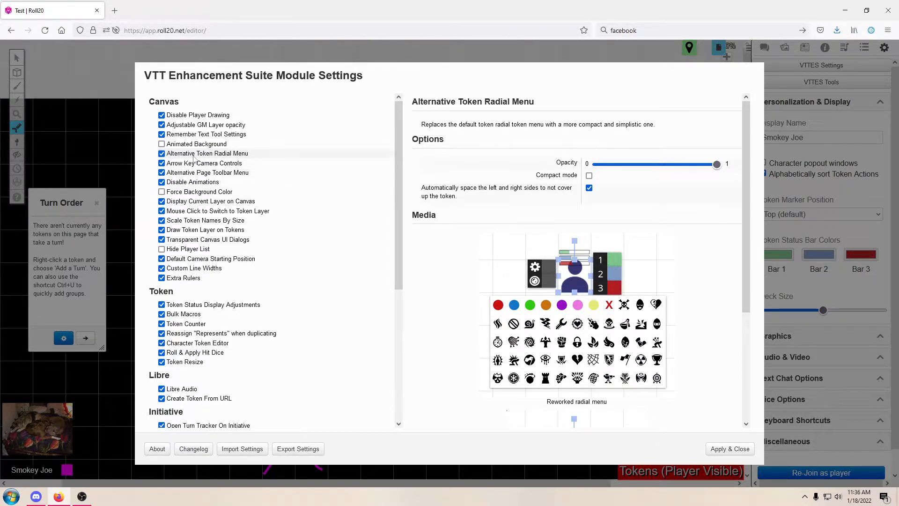
pyautogui.click(161, 154)
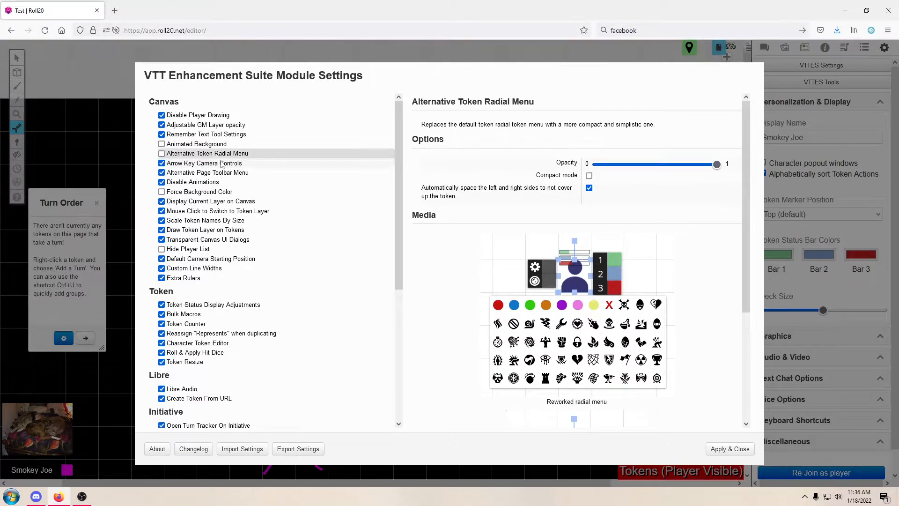
# Turn off the Arrow Key Camera Controls and Alternative Page Toolbar Menu modules and apply the settings
pyautogui.click(222, 164)
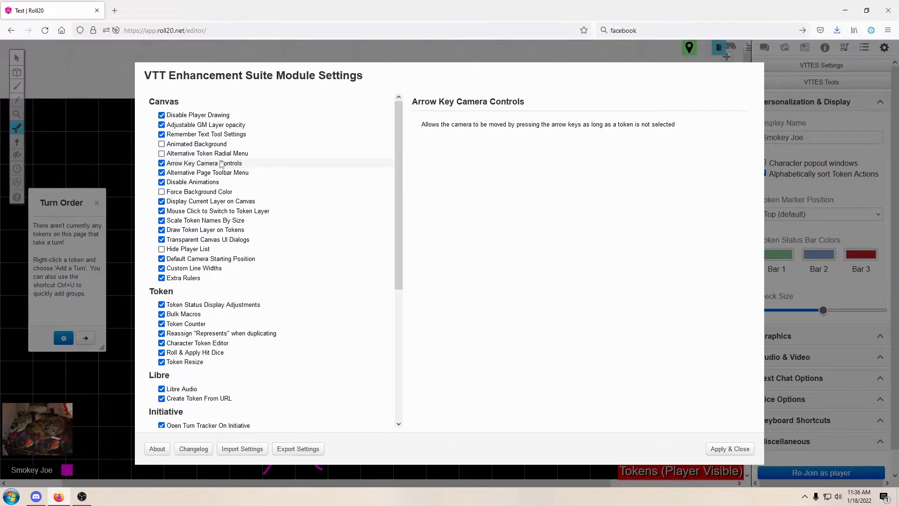
pyautogui.click(222, 164)
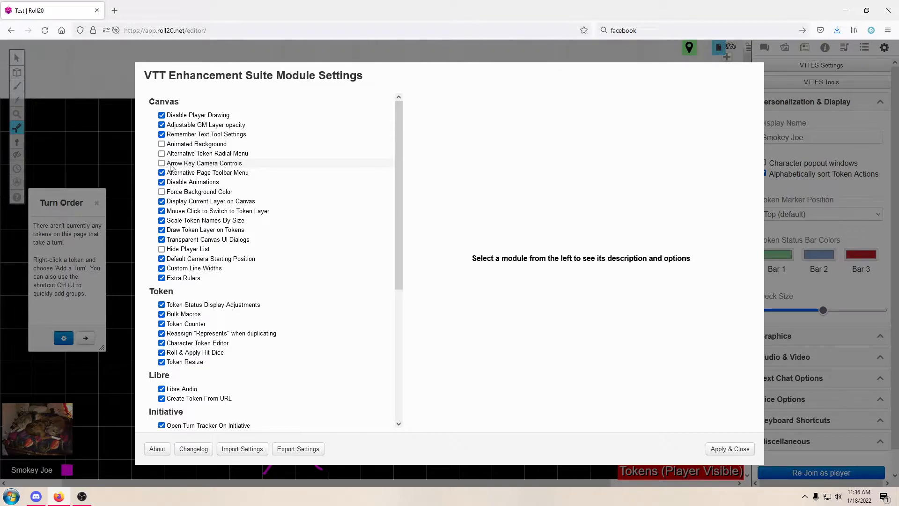
pyautogui.click(232, 174)
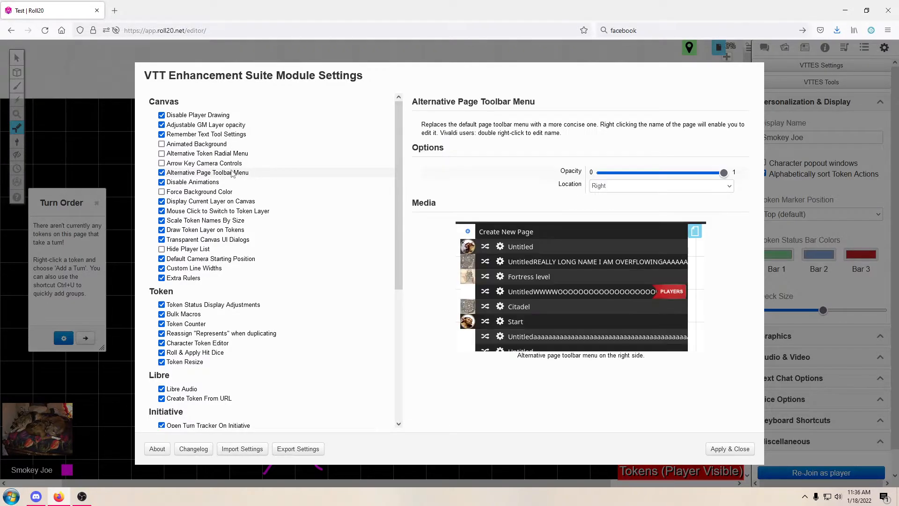
pyautogui.click(162, 172)
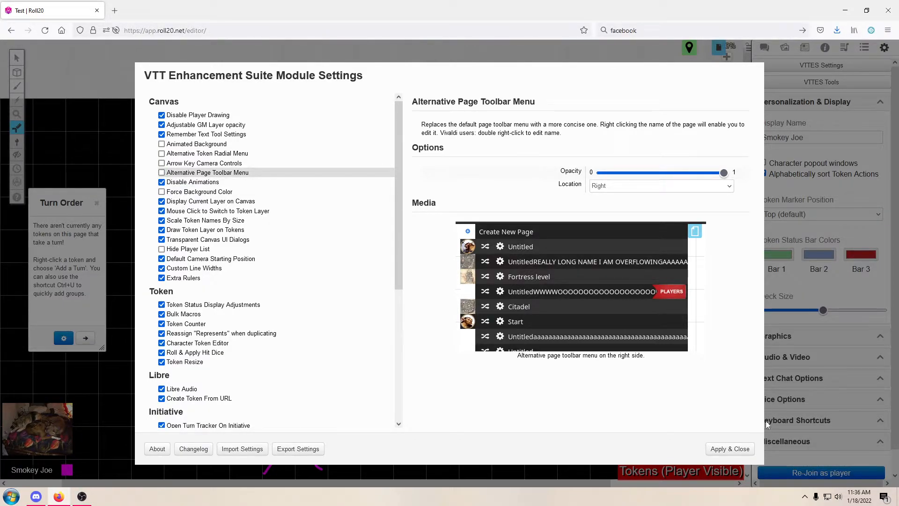
pyautogui.click(733, 449)
# Check the page list, the VTTES tools and the module settings, closing each one again
pyautogui.click(719, 48)
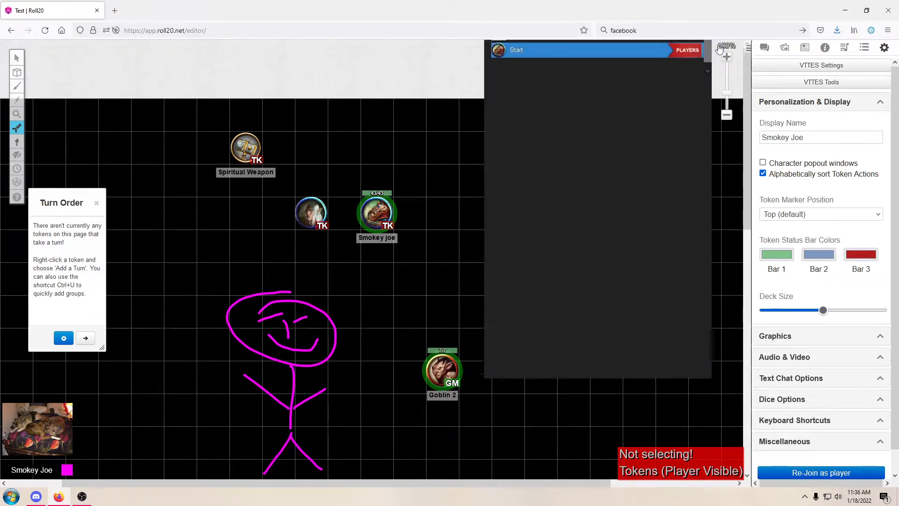
pyautogui.click(719, 49)
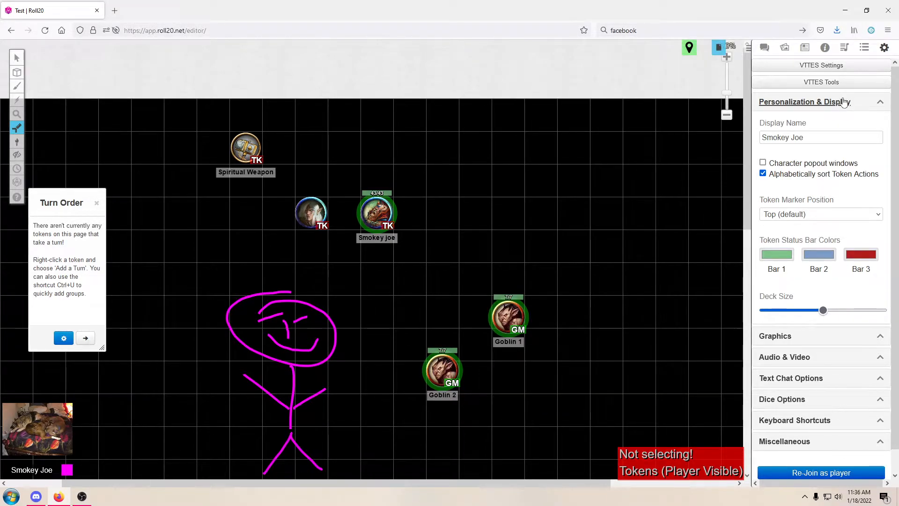
pyautogui.click(818, 81)
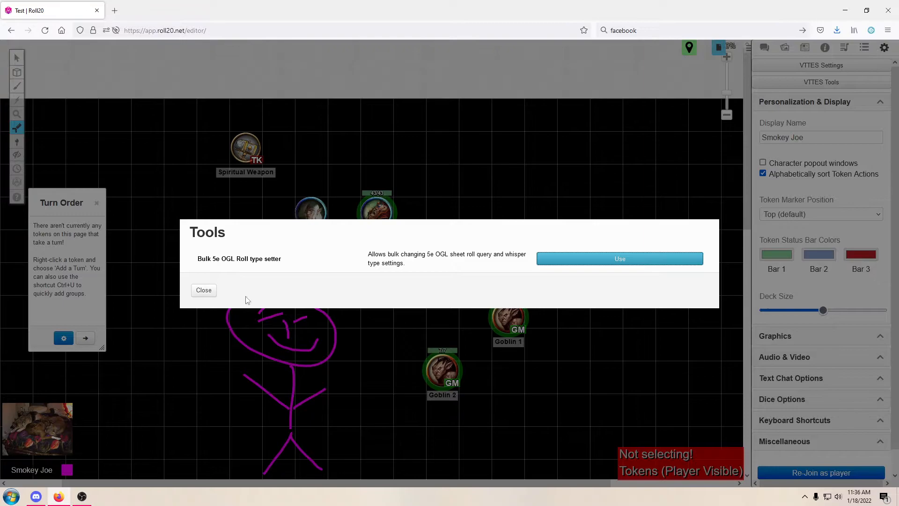
pyautogui.click(211, 291)
pyautogui.click(817, 66)
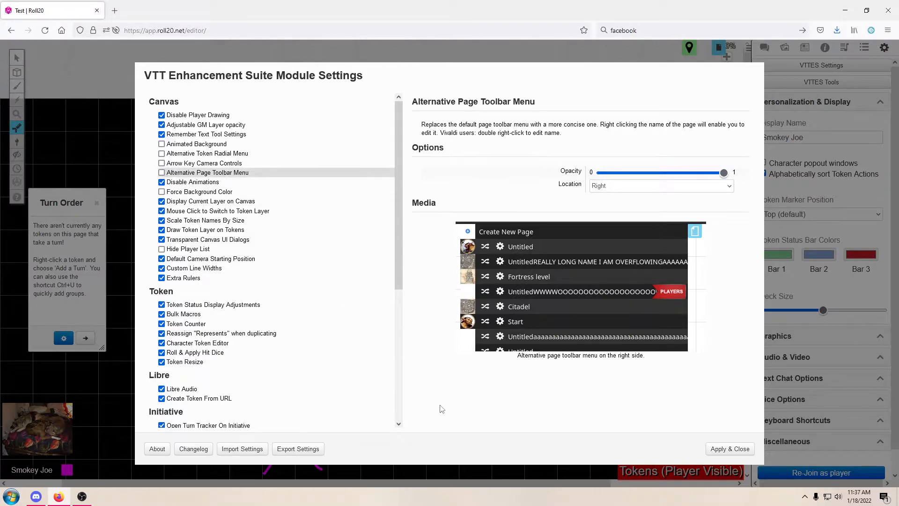
pyautogui.click(729, 448)
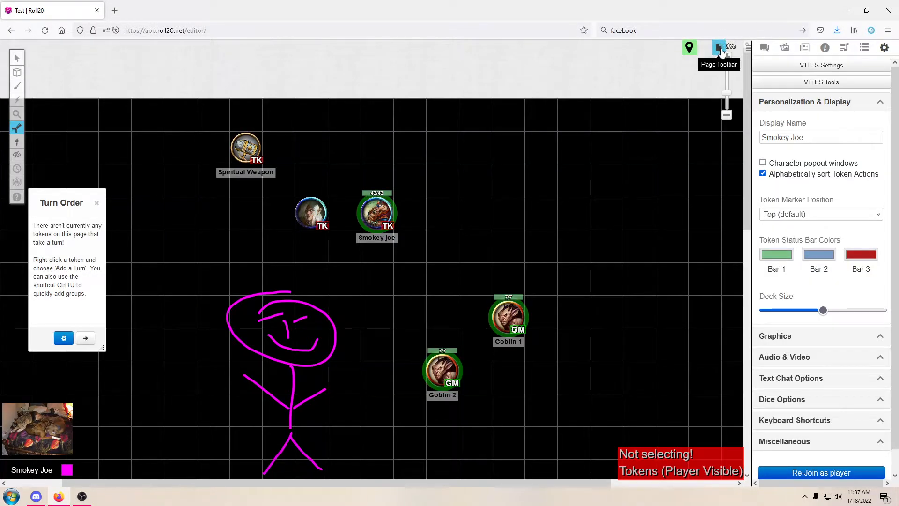
# Create two new pages from the alternative page list and close it
pyautogui.click(719, 45)
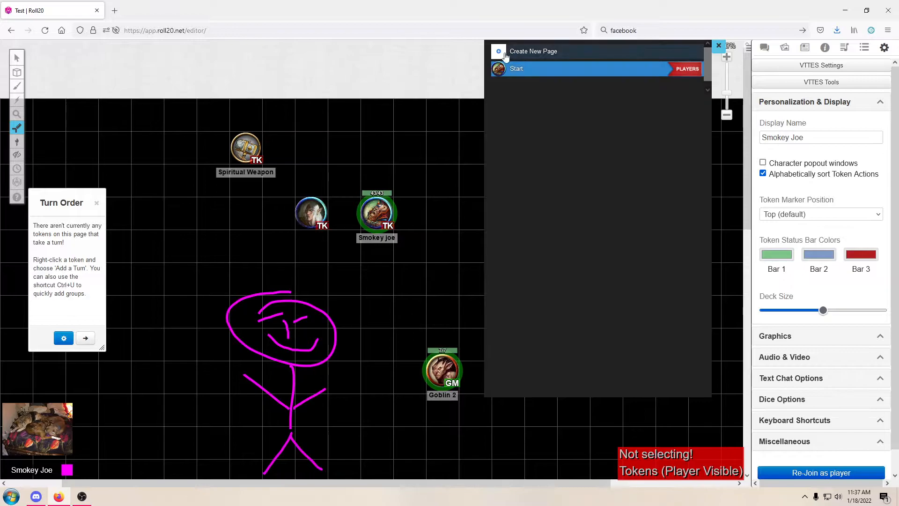
pyautogui.click(499, 52)
pyautogui.click(500, 52)
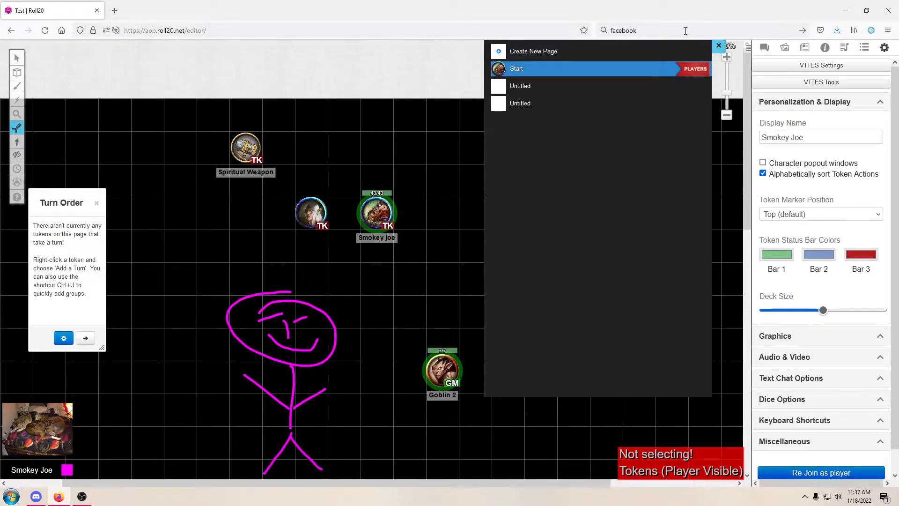
pyautogui.click(718, 46)
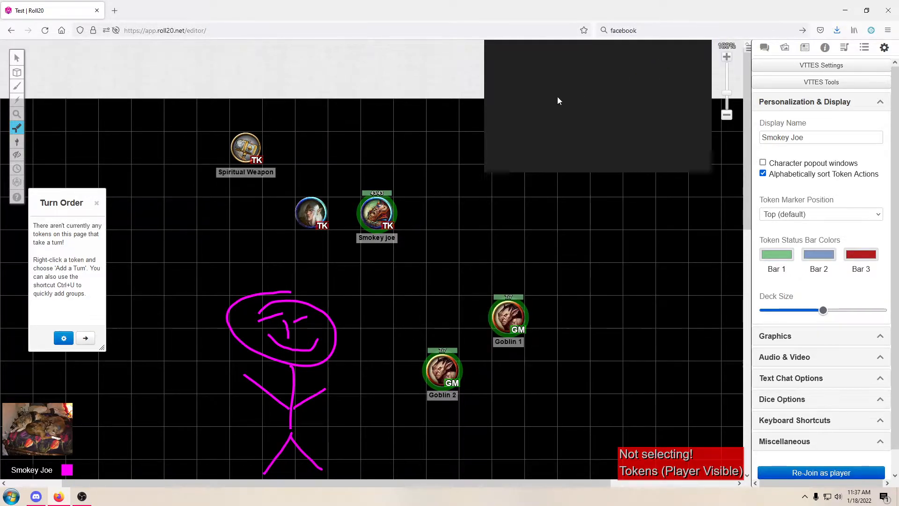
# Reload the game and create six more pages in the default page toolbar
pyautogui.click(46, 31)
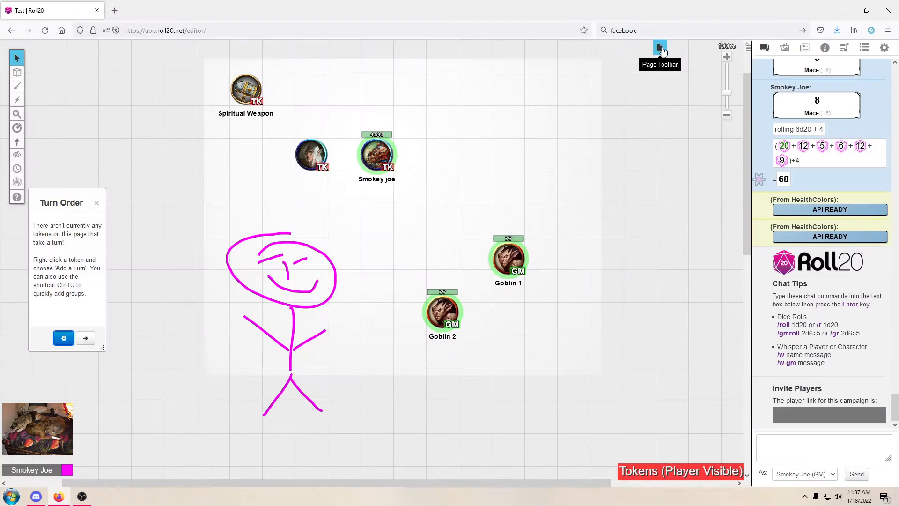
pyautogui.click(659, 49)
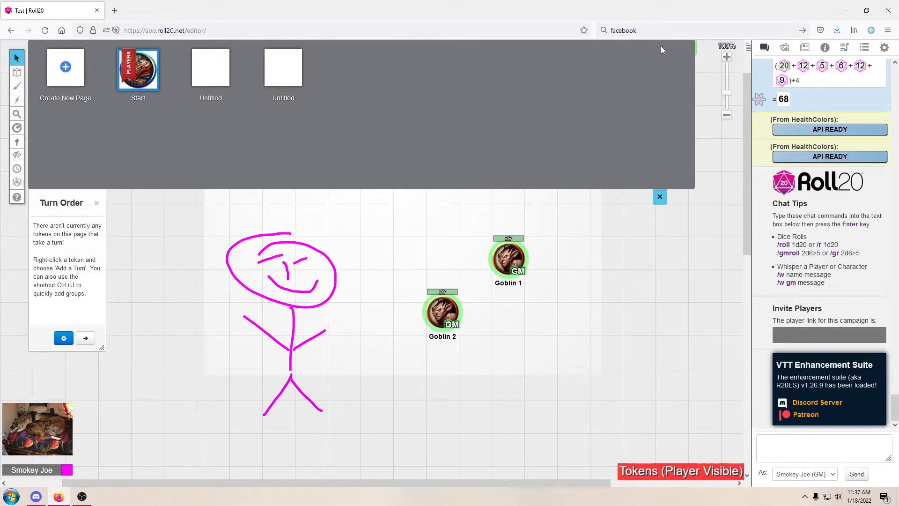
pyautogui.click(66, 68)
pyautogui.click(66, 68)
pyautogui.click(66, 68)
pyautogui.click(67, 67)
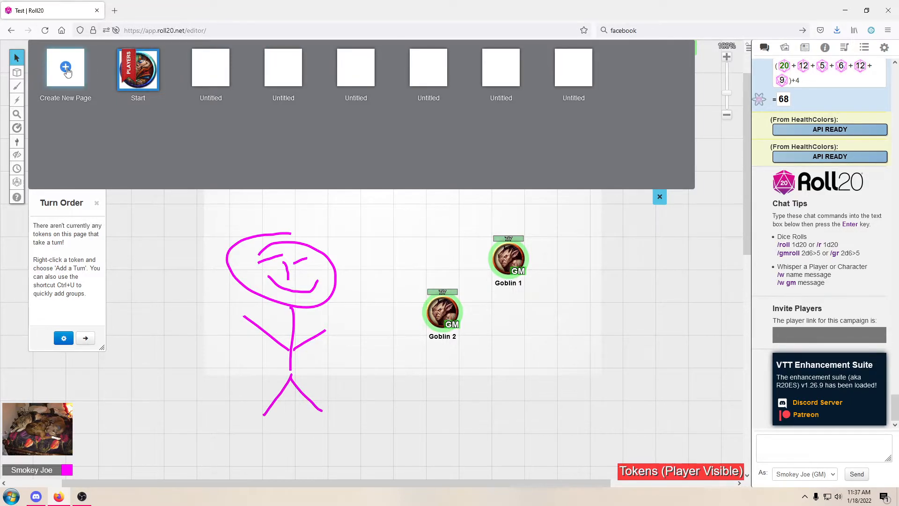
pyautogui.click(66, 68)
pyautogui.moveTo(65, 137)
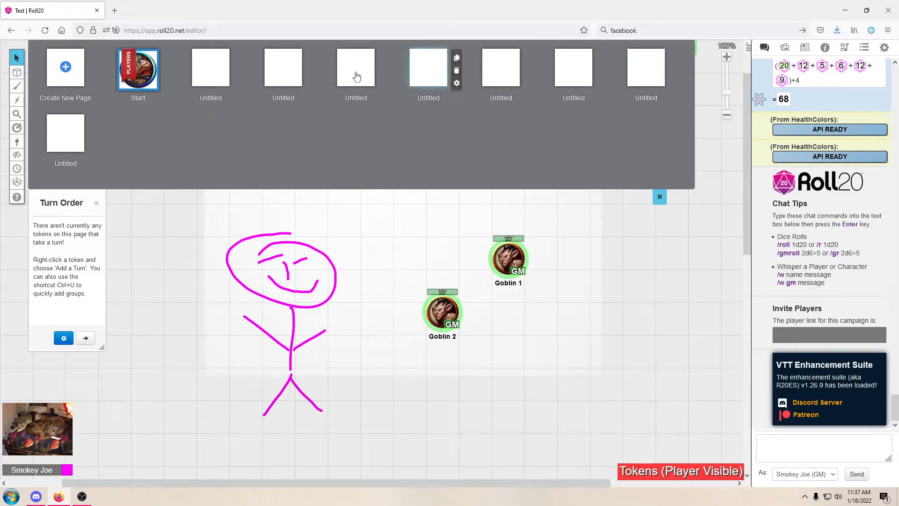
pyautogui.moveTo(130, 59)
pyautogui.mouseDown()
pyautogui.moveTo(612, 52)
pyautogui.moveTo(127, 53)
pyautogui.mouseUp()
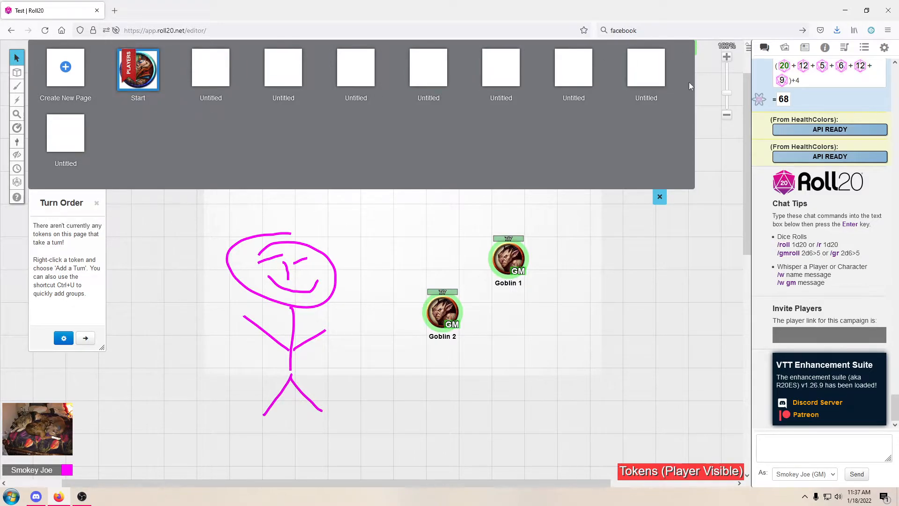
# Reopen the VTTES module settings and turn the Alternative Page Toolbar Menu module back on
pyautogui.click(884, 48)
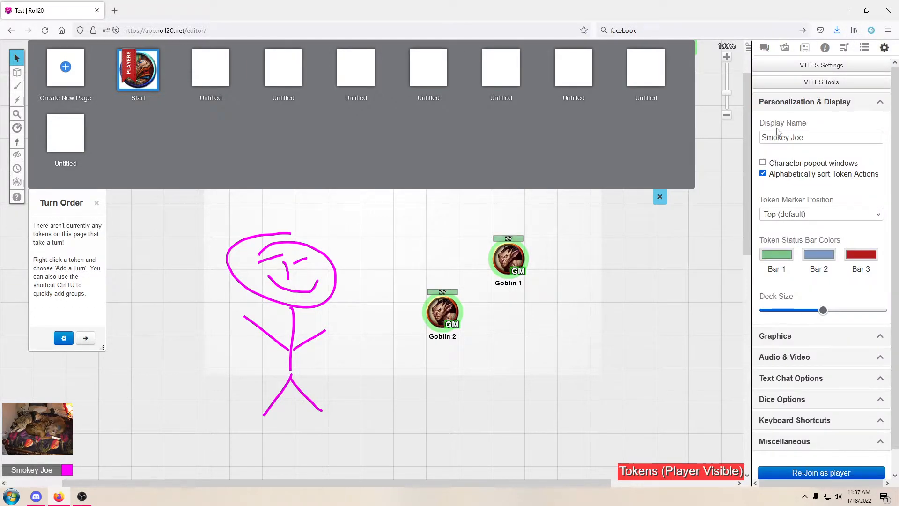
pyautogui.click(785, 83)
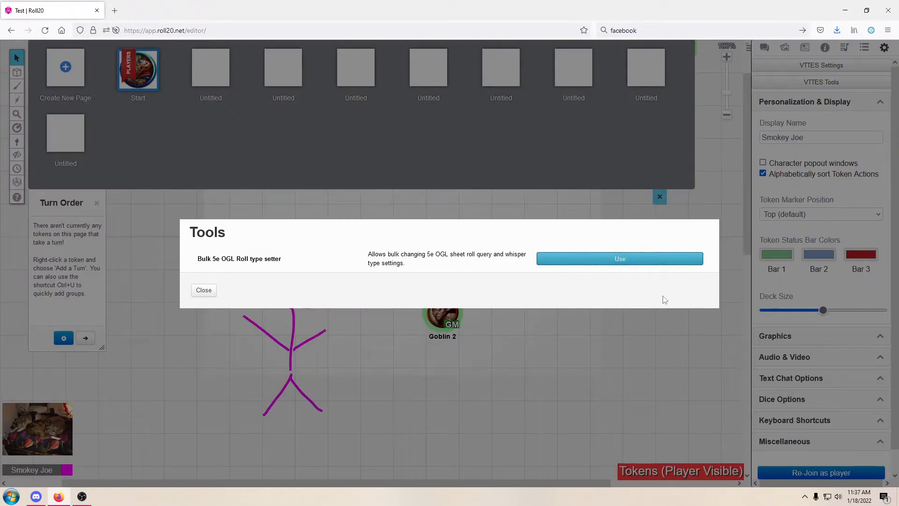
pyautogui.click(205, 291)
pyautogui.click(824, 70)
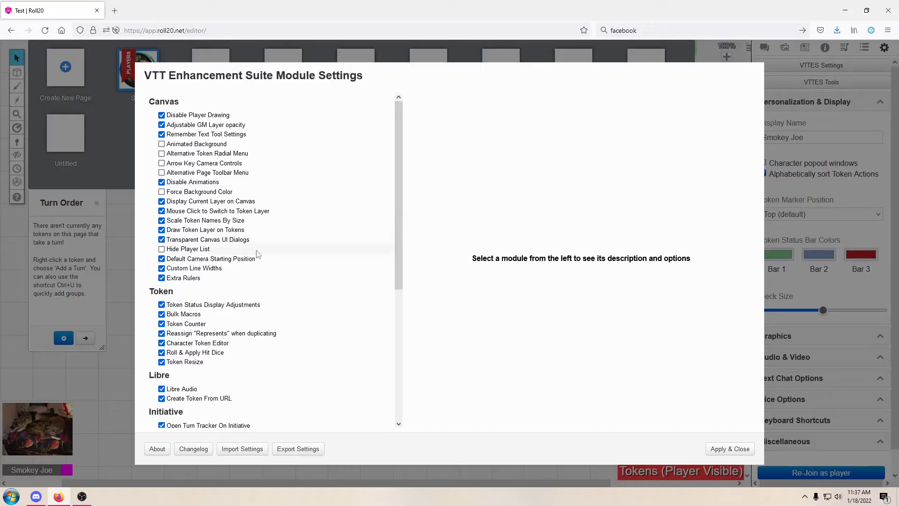
pyautogui.click(187, 174)
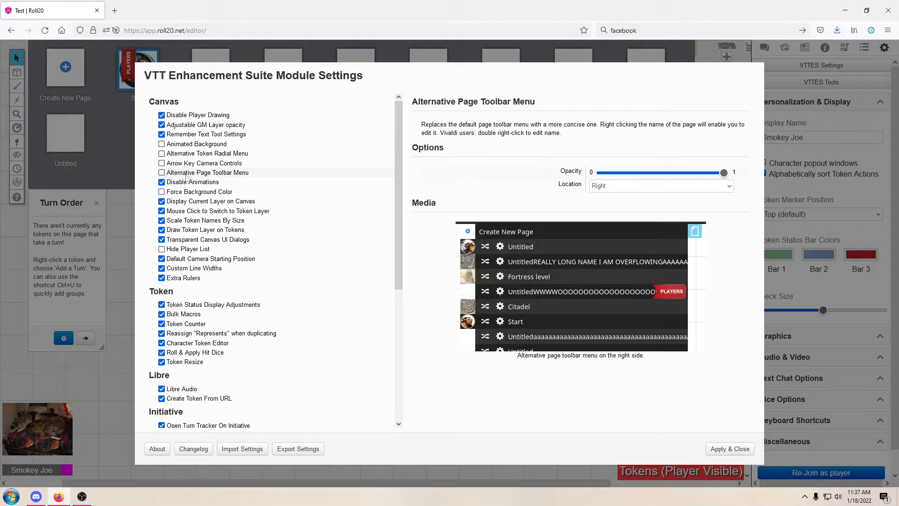
pyautogui.click(161, 173)
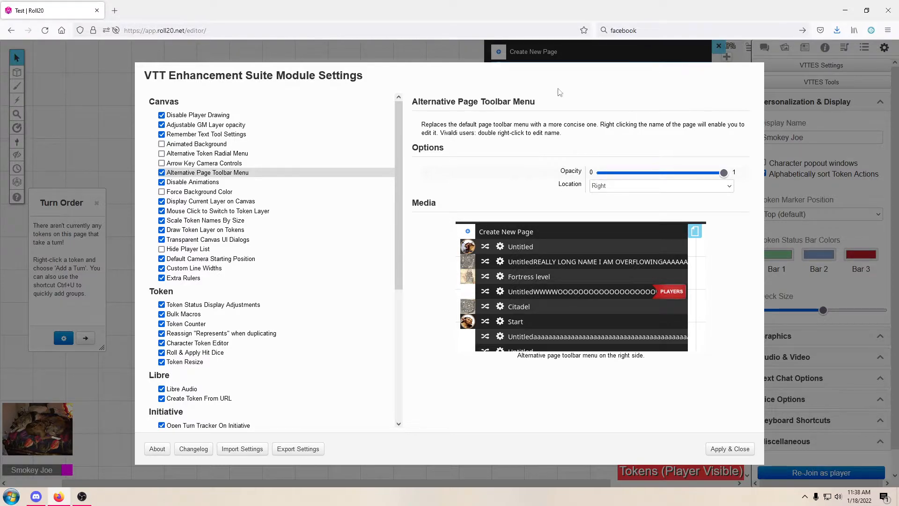
# Turn off the Disable Animations module and view the Force Background Color options
pyautogui.click(198, 184)
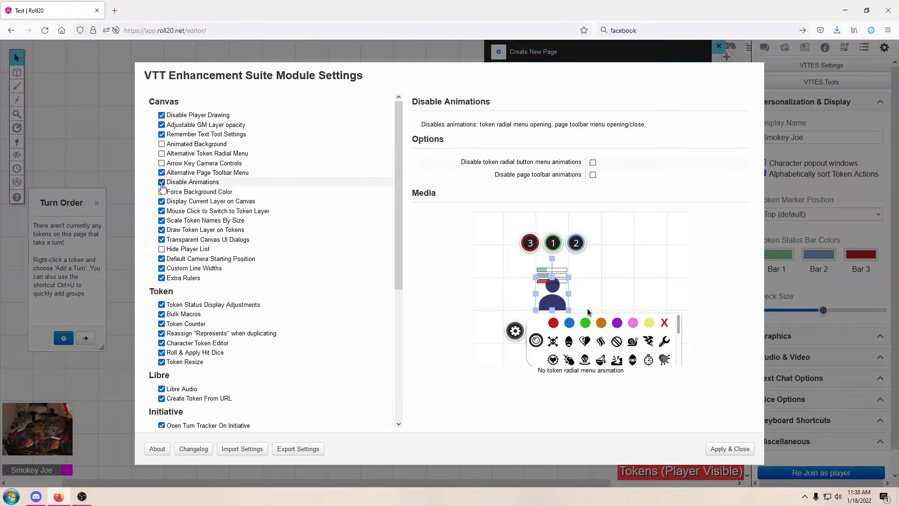
pyautogui.click(162, 185)
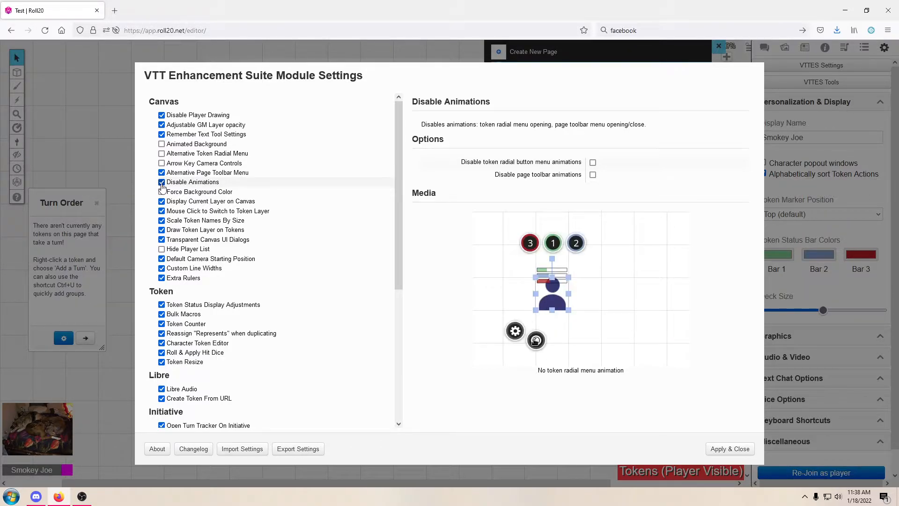
pyautogui.click(219, 193)
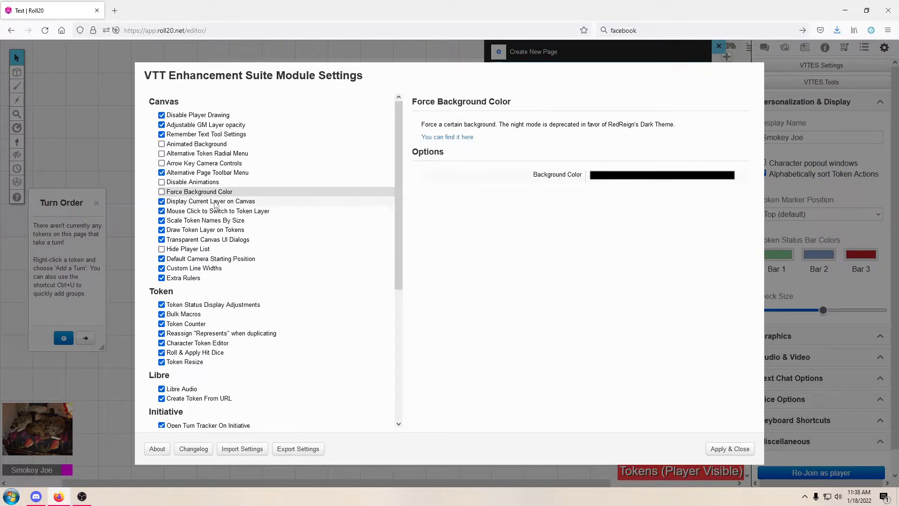
# Review the Display Current Layer on Canvas options and turn off the Mouse Click to Switch to Token Layer module
pyautogui.click(214, 202)
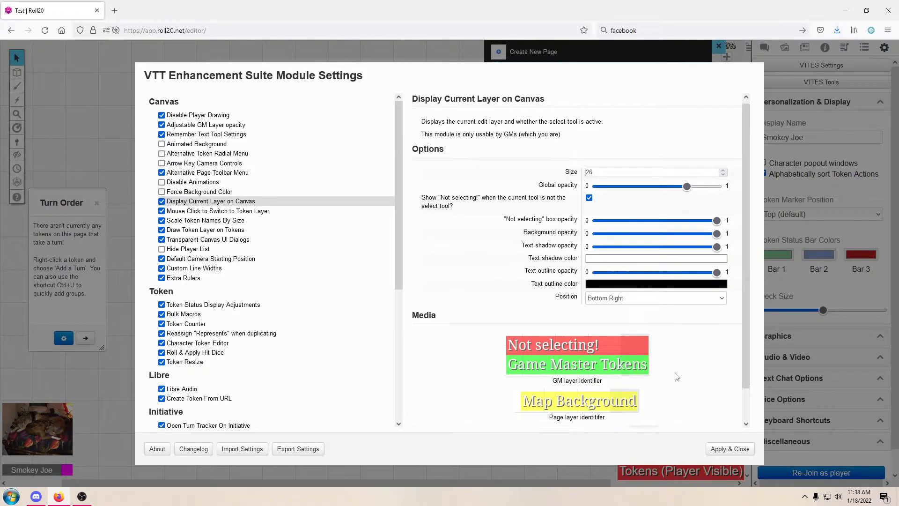
pyautogui.scroll(-1, 612, 356)
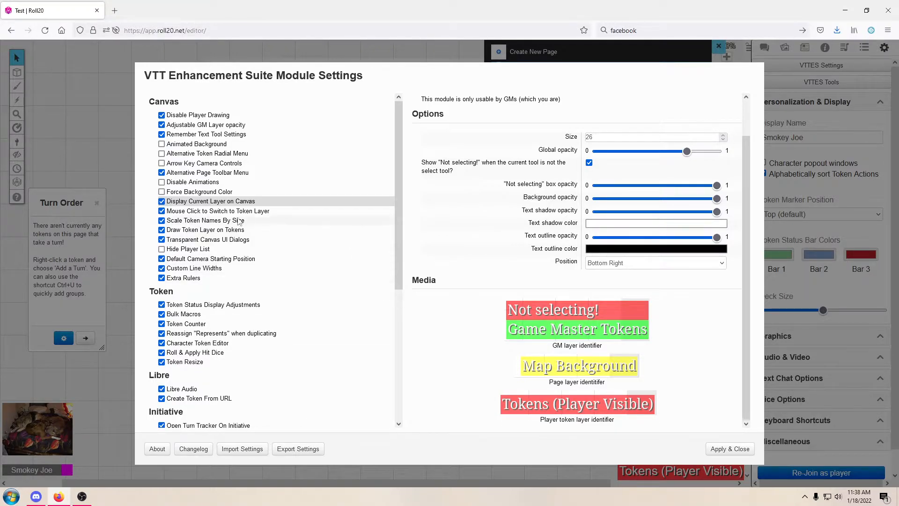
pyautogui.click(224, 211)
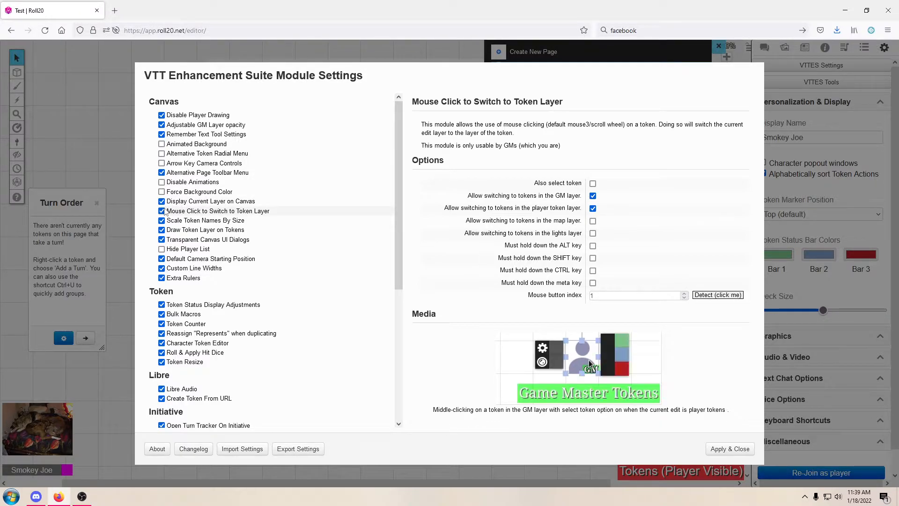
pyautogui.click(161, 211)
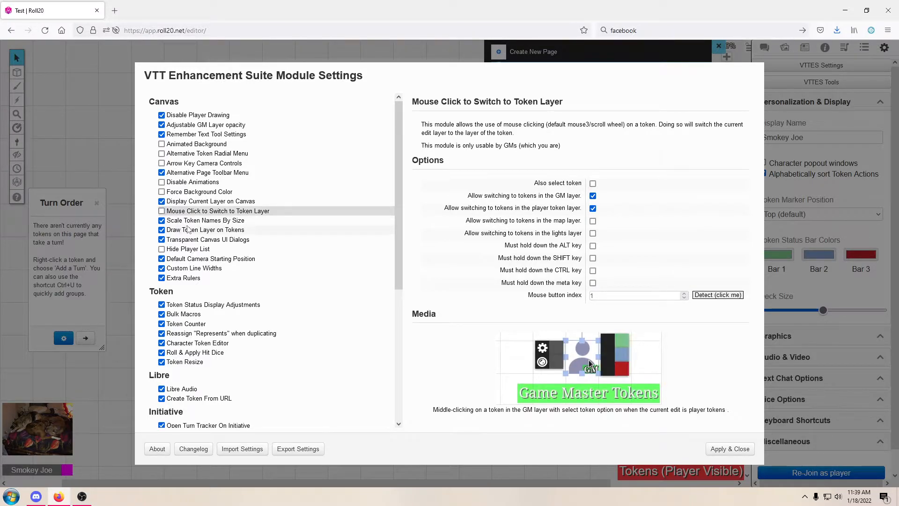
# View the Scale Token Names By Size options, turn off Disable Player Drawing and Display Current Layer on Canvas, and apply the settings
pyautogui.click(187, 221)
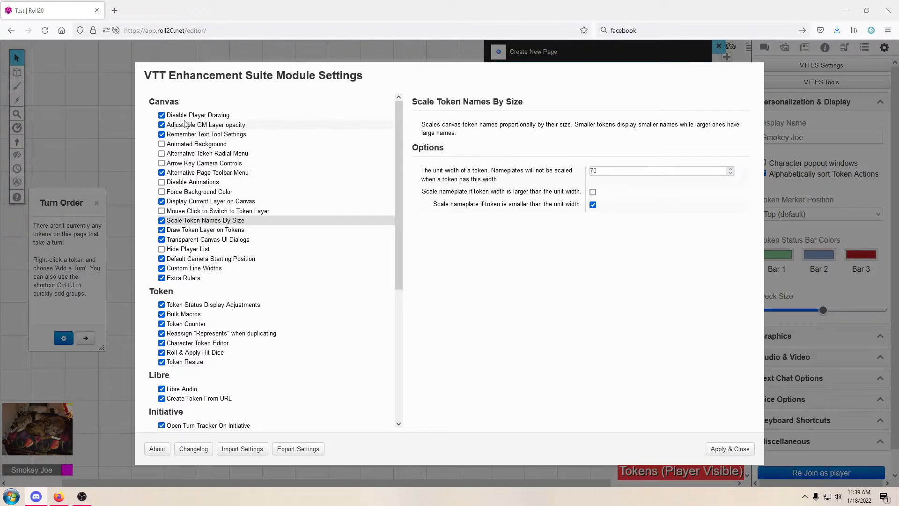
pyautogui.click(161, 115)
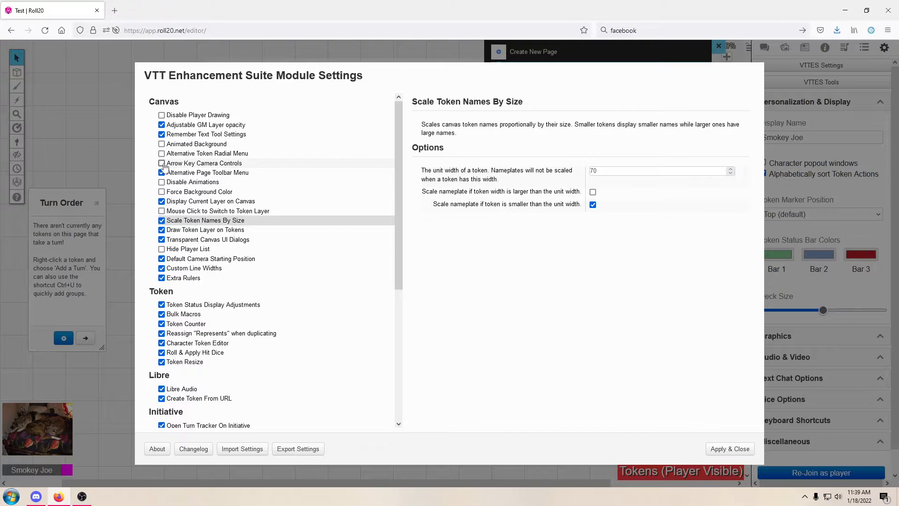
pyautogui.click(161, 201)
pyautogui.click(162, 201)
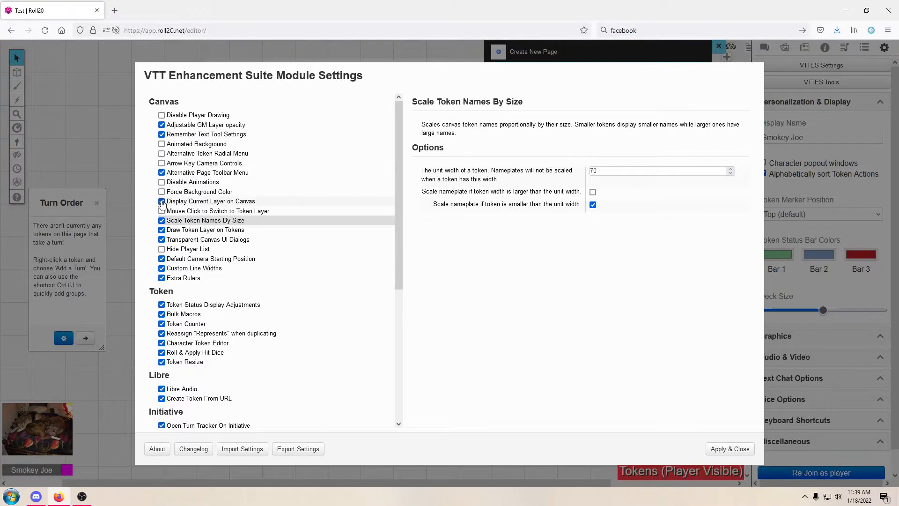
pyautogui.click(162, 201)
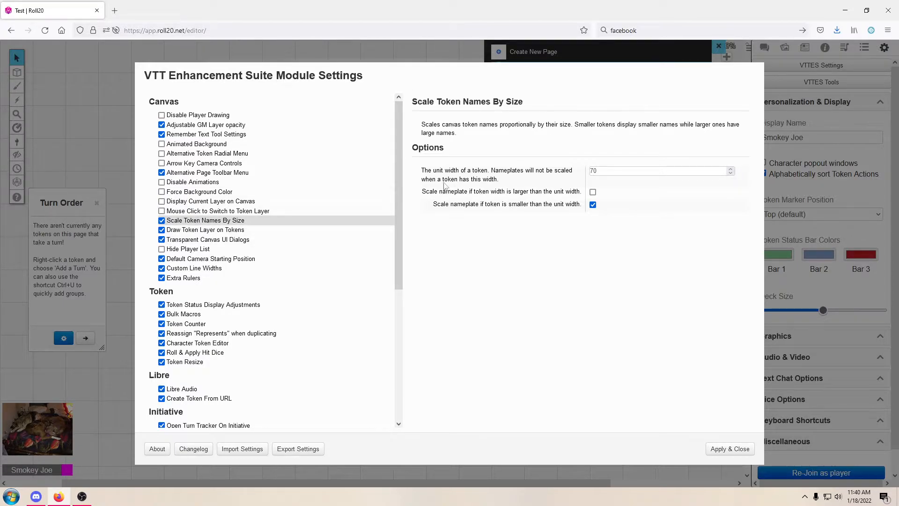
pyautogui.click(716, 457)
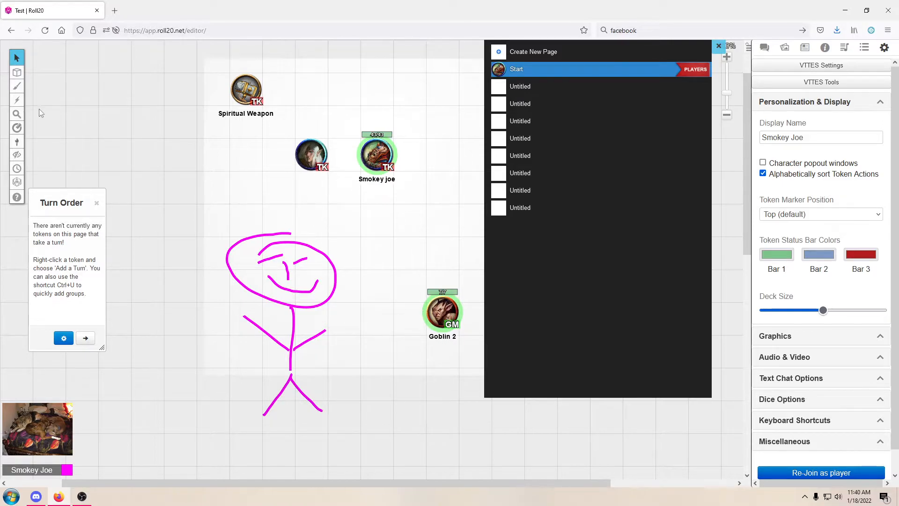
# Lower the GM overlay opacity so the tokens on the GM layer look fainter
pyautogui.moveTo(18, 74)
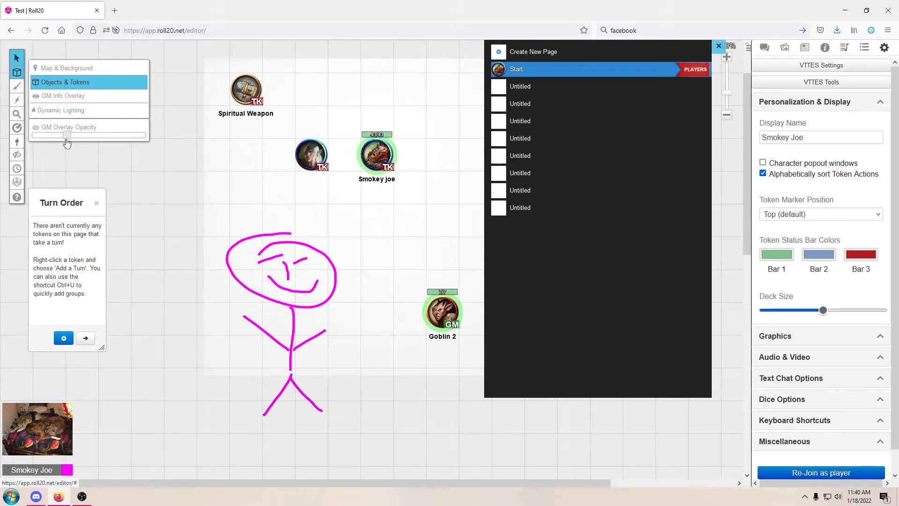
pyautogui.moveTo(93, 137); pyautogui.dragTo(67, 142)
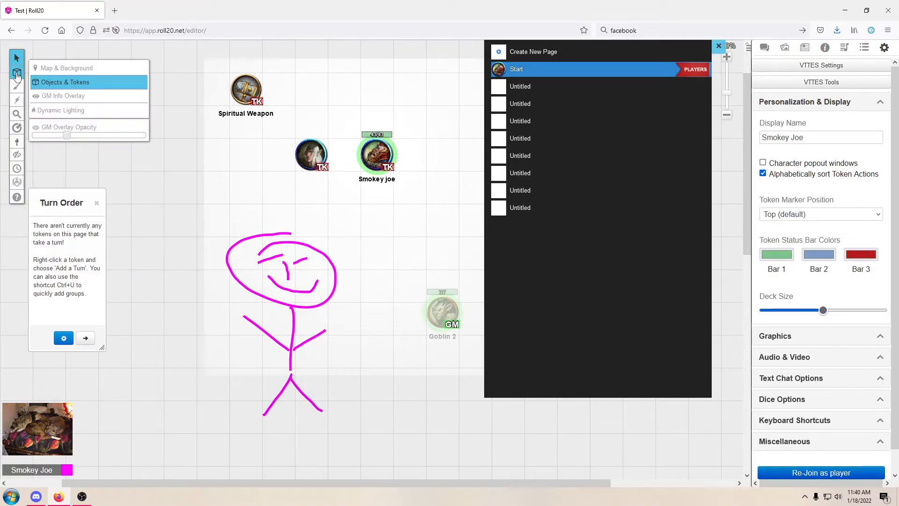
# Reopen the VTTES module settings, turn off Draw Token Layer on Tokens and view its options
pyautogui.click(821, 66)
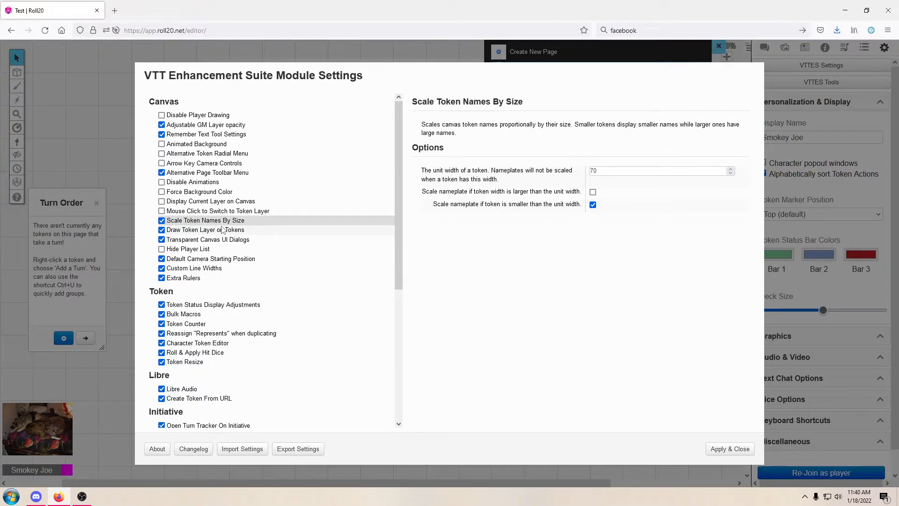
pyautogui.click(162, 230)
pyautogui.click(221, 230)
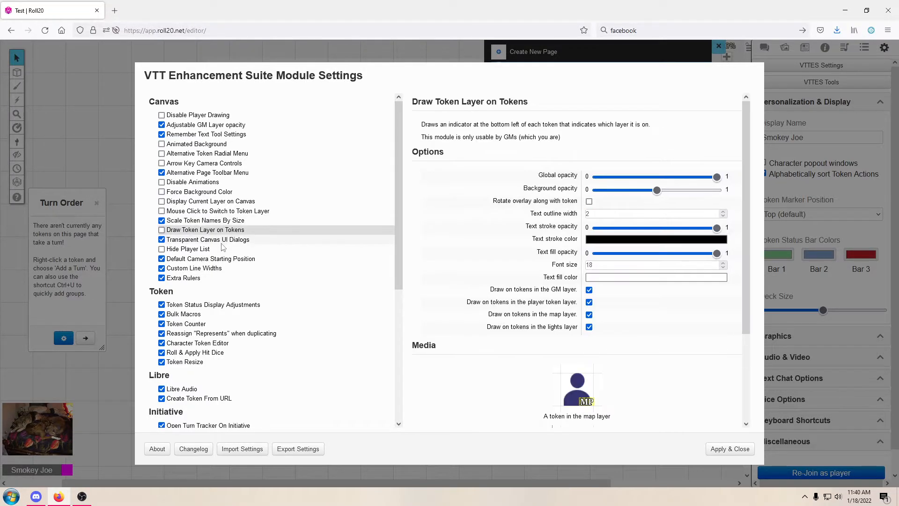
# Review the Transparent Canvas UI Dialogs and Hide Player List modules, toggling Hide Player List on and back off
pyautogui.click(222, 243)
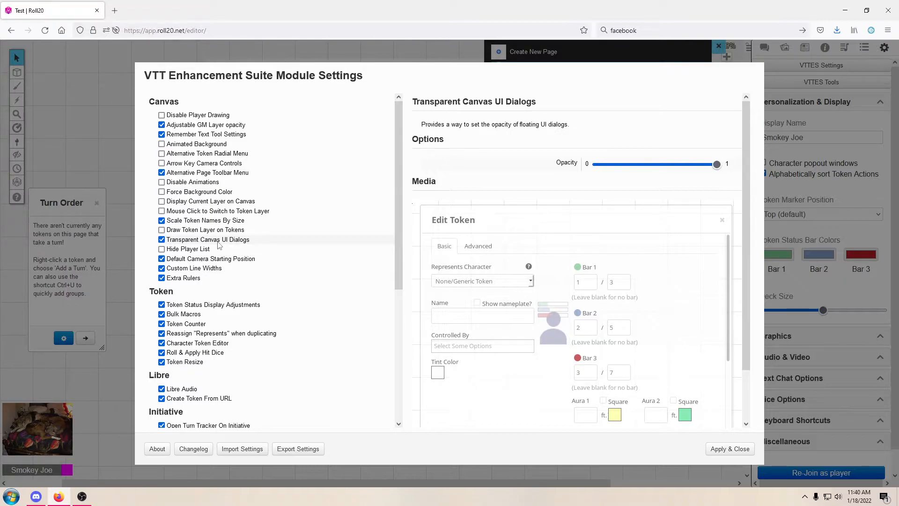
pyautogui.click(218, 244)
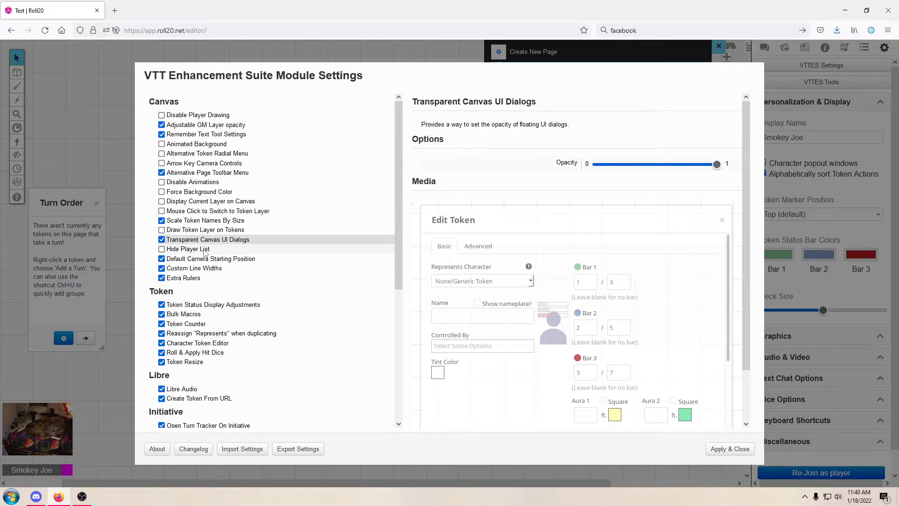
pyautogui.click(204, 253)
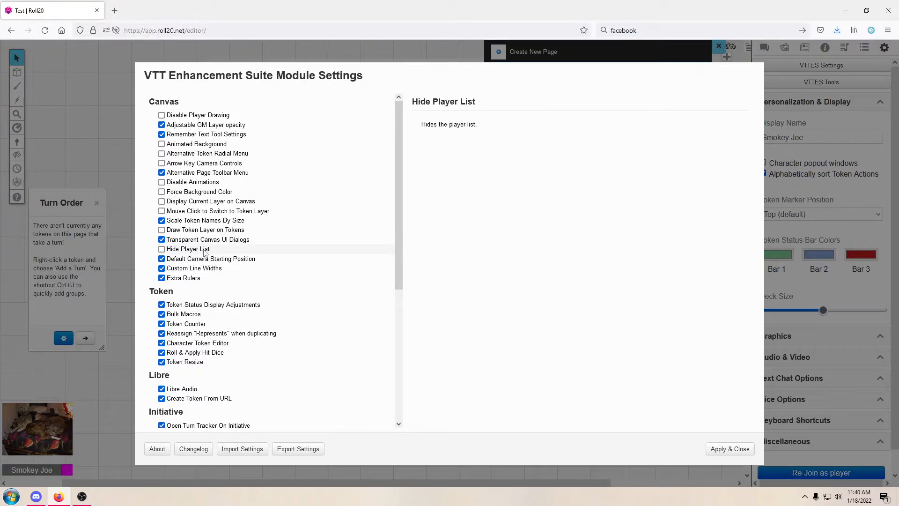
pyautogui.click(162, 249)
pyautogui.click(162, 249)
# Turn off the Default Camera Starting Position module, view the Custom Line Widths description, and apply the settings
pyautogui.click(239, 261)
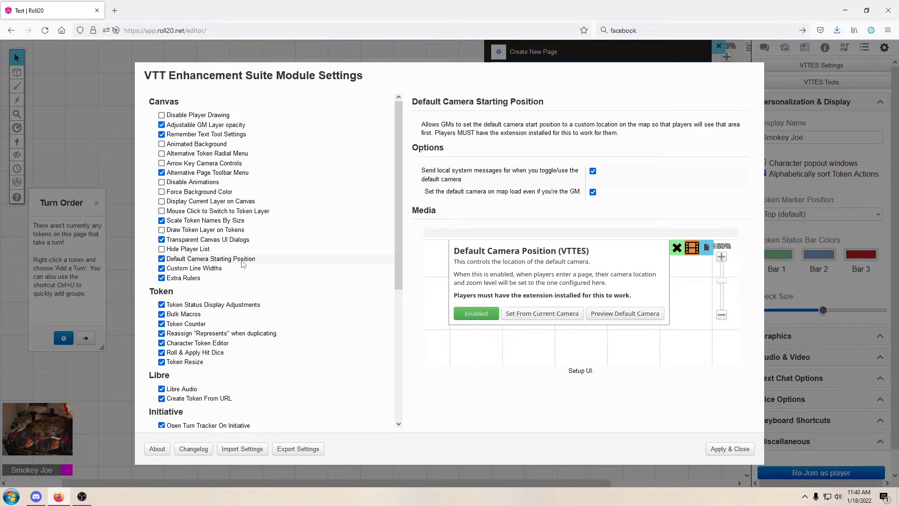
pyautogui.click(162, 260)
pyautogui.click(220, 271)
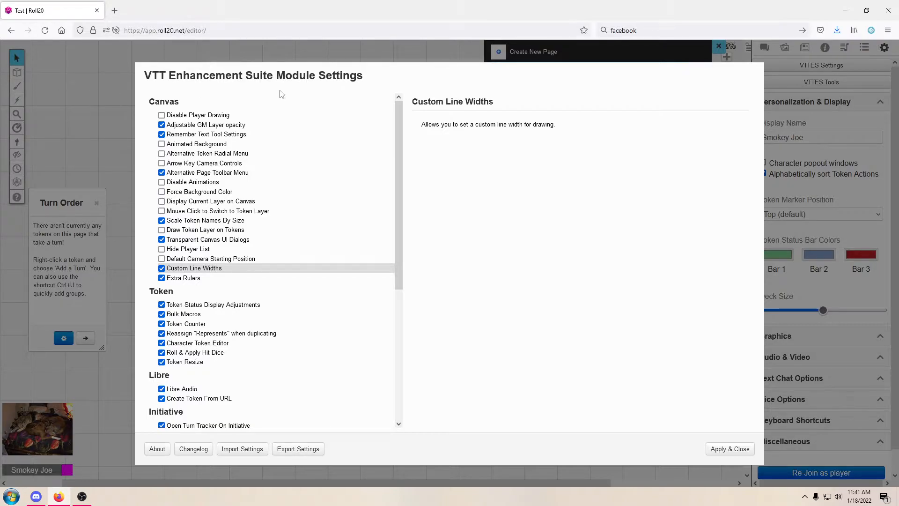
pyautogui.click(717, 447)
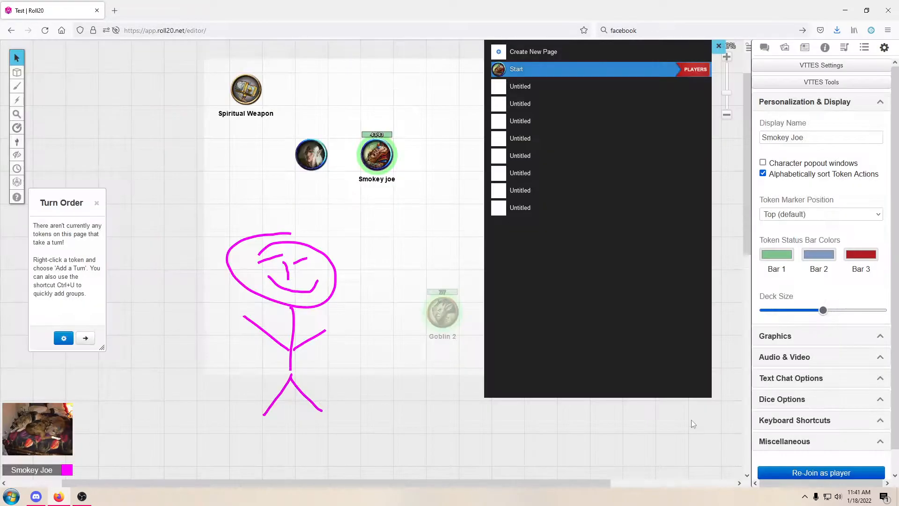
# Activate Freehand drawing, set the line width to Custom (20), and view the available line widths
pyautogui.moveTo(21, 89)
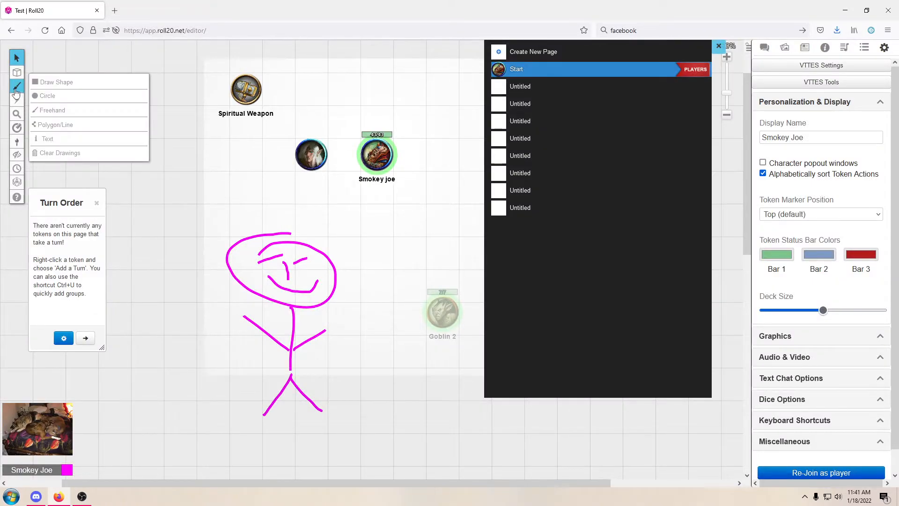
pyautogui.click(60, 110)
pyautogui.click(100, 57)
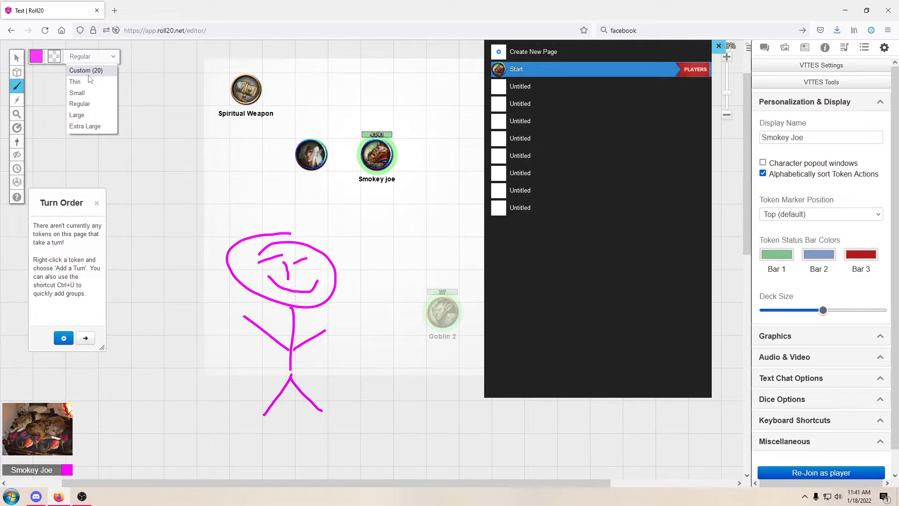
pyautogui.click(89, 74)
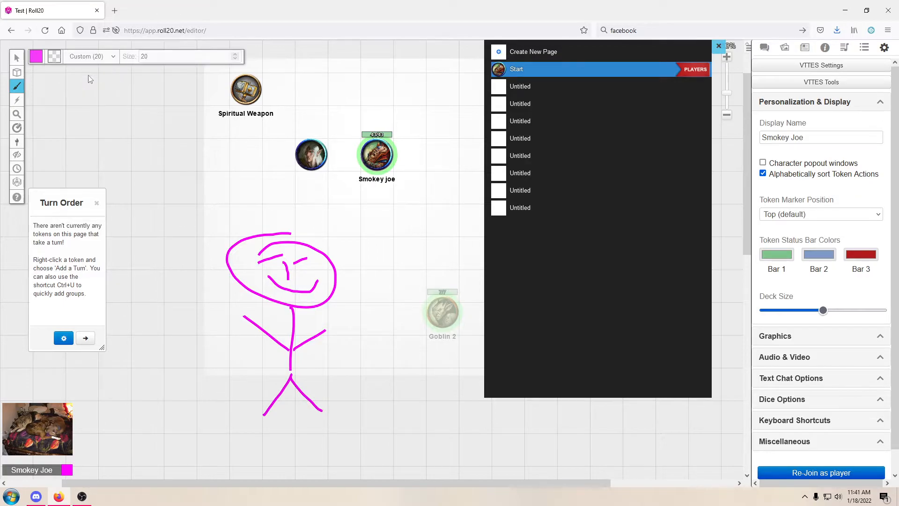
pyautogui.click(113, 60)
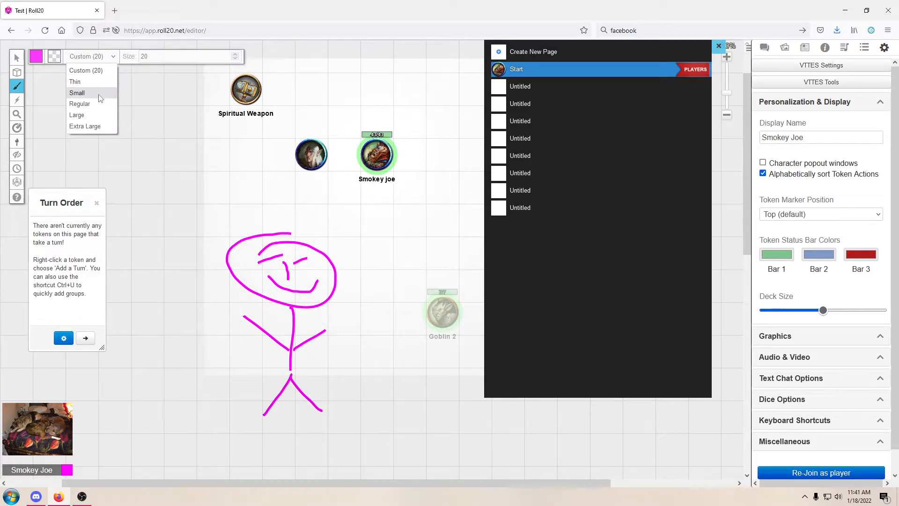
# Reopen the VTTES module settings, turn off Custom Line Widths, view the Extra Rulers module, and apply the settings
pyautogui.click(822, 65)
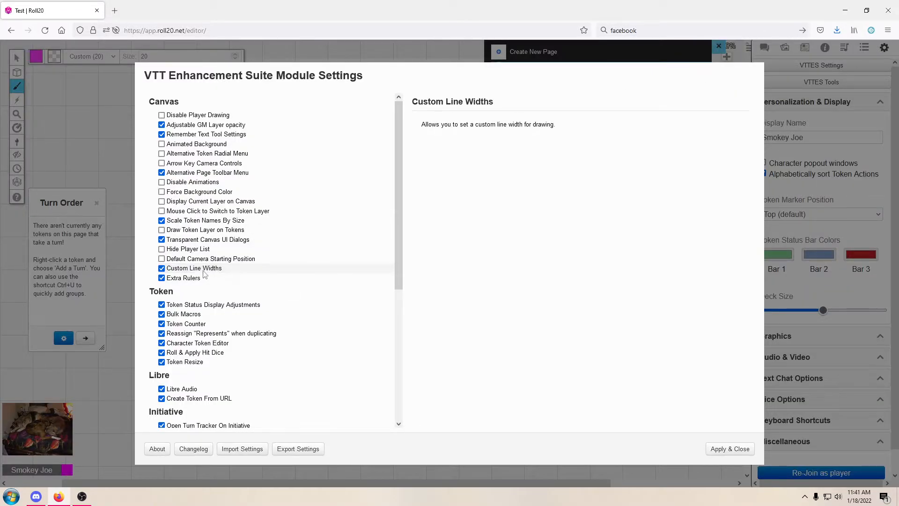
pyautogui.click(161, 269)
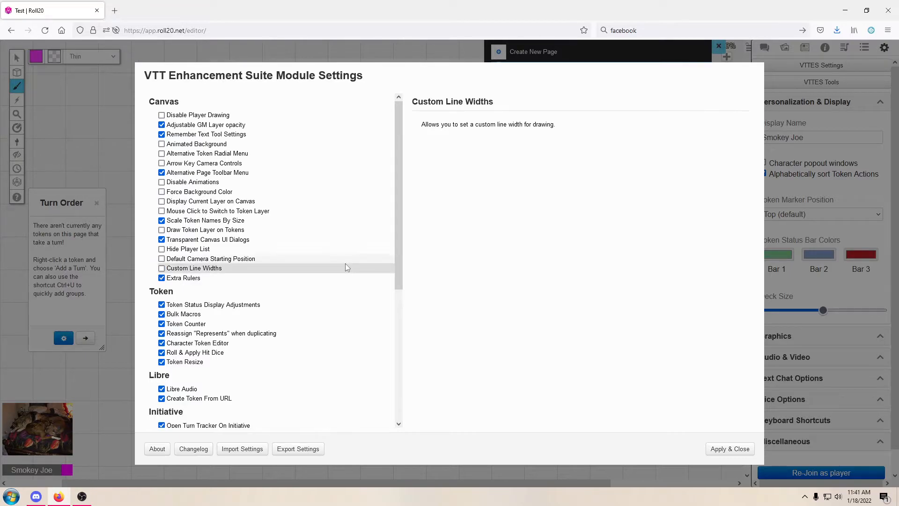
pyautogui.click(197, 279)
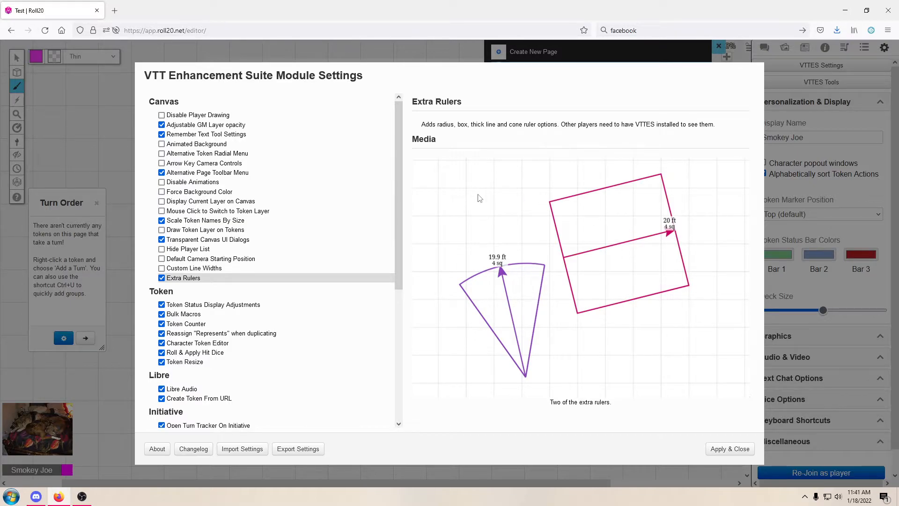
pyautogui.click(727, 449)
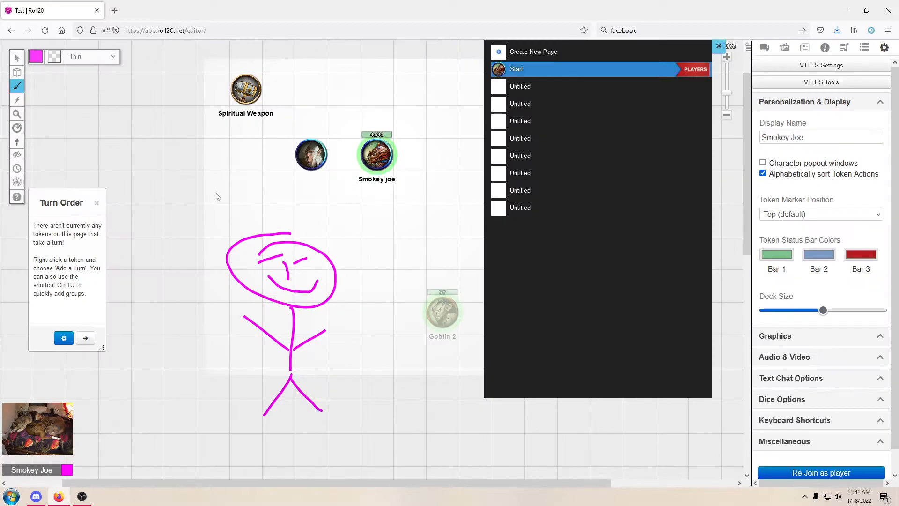
# Activate the Measure tool and switch its shape through Radius, Cone and Box to Line
pyautogui.click(17, 128)
pyautogui.click(56, 57)
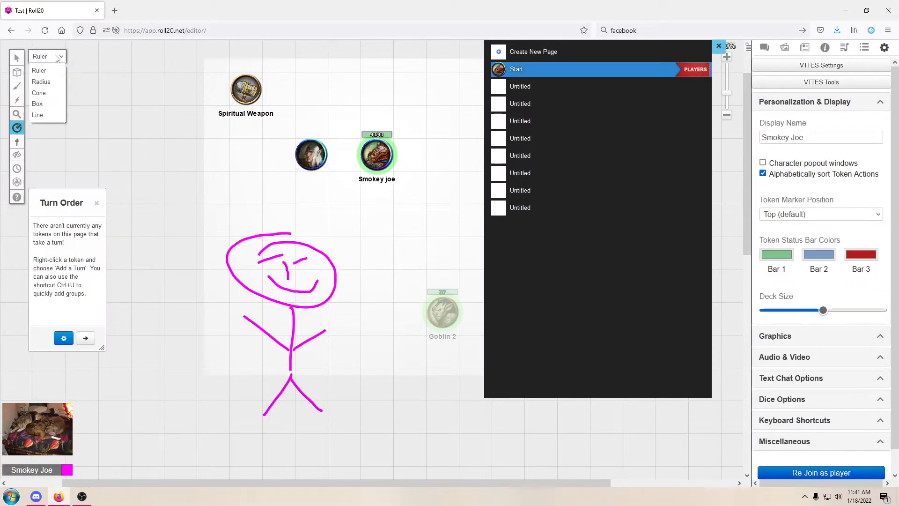
pyautogui.click(58, 82)
pyautogui.click(61, 57)
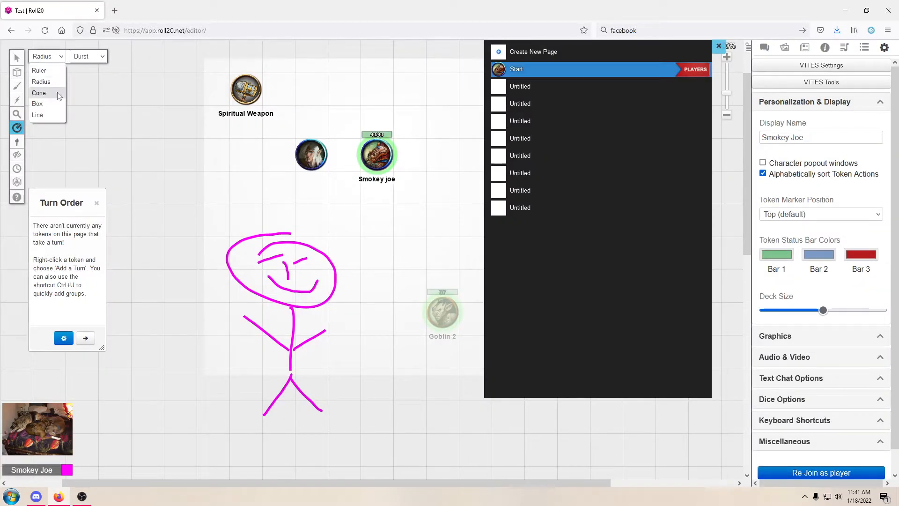
pyautogui.click(52, 92)
pyautogui.click(64, 57)
pyautogui.click(57, 103)
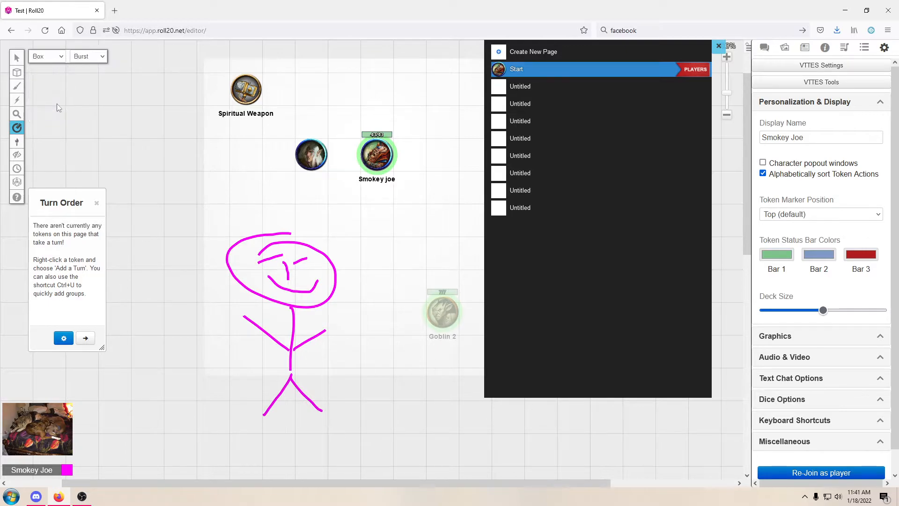
pyautogui.click(64, 57)
pyautogui.click(57, 115)
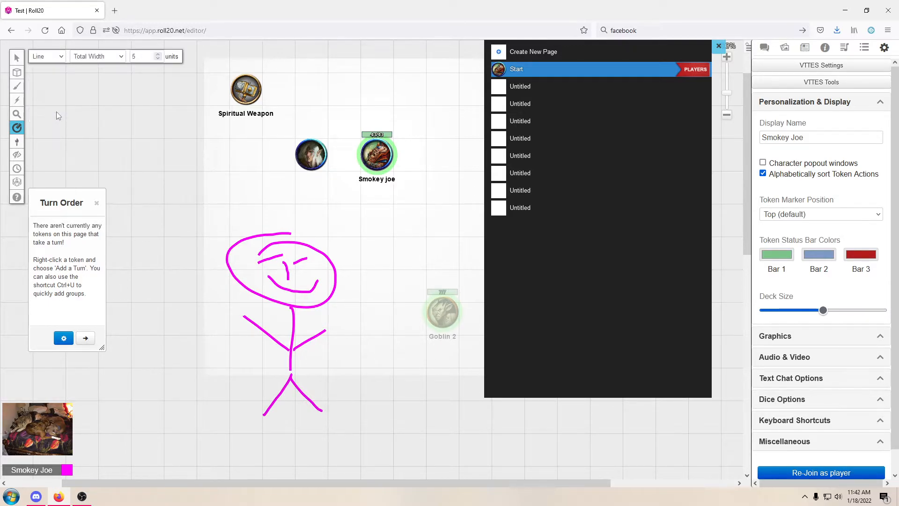
# Reopen the VTTES module settings and view the Token Status Display Adjustments options in the Token section
pyautogui.click(822, 66)
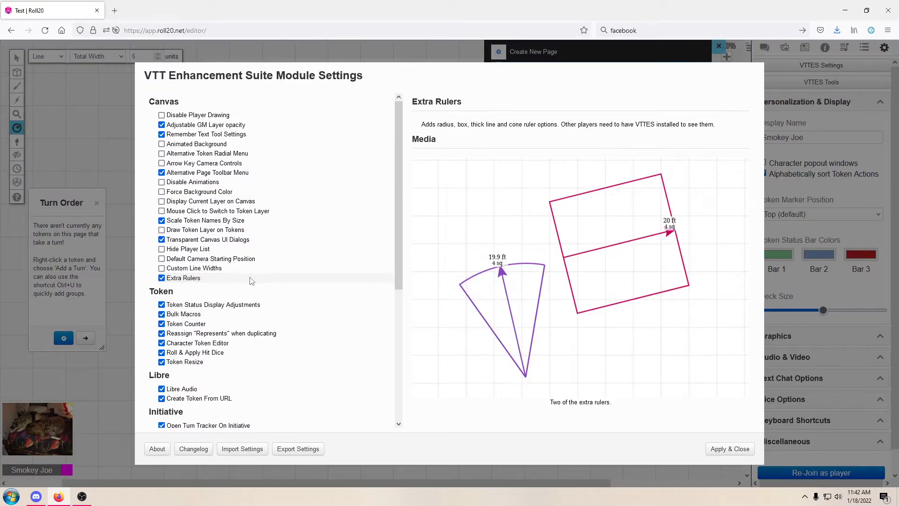
pyautogui.scroll(-3, 321, 255)
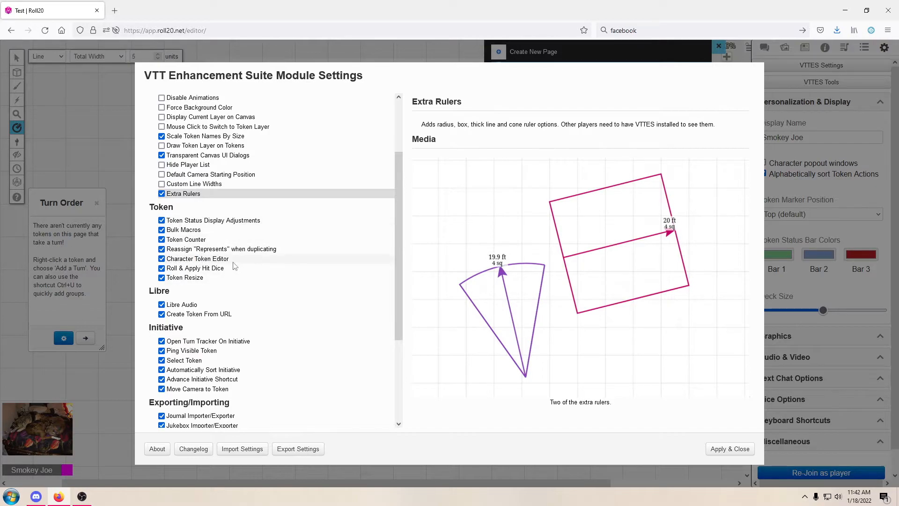
pyautogui.click(233, 221)
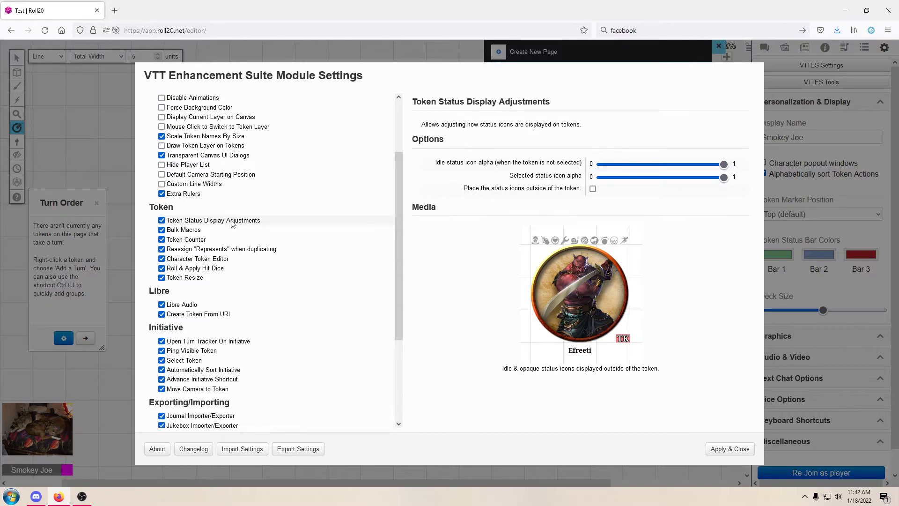
pyautogui.click(231, 221)
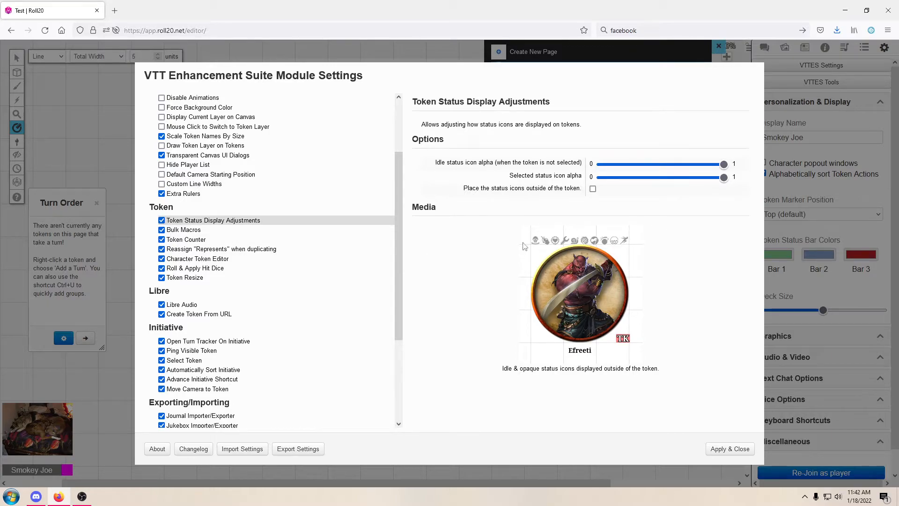
# Turn off the Token Status Display Adjustments, Bulk Macros and Token Counter modules, viewing the description of each
pyautogui.click(161, 221)
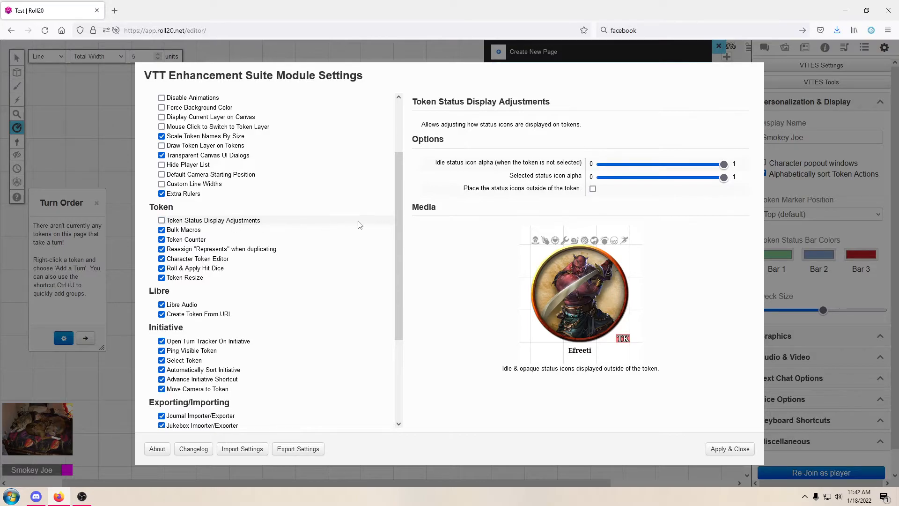
pyautogui.click(190, 229)
pyautogui.moveTo(442, 332); pyautogui.dragTo(630, 389)
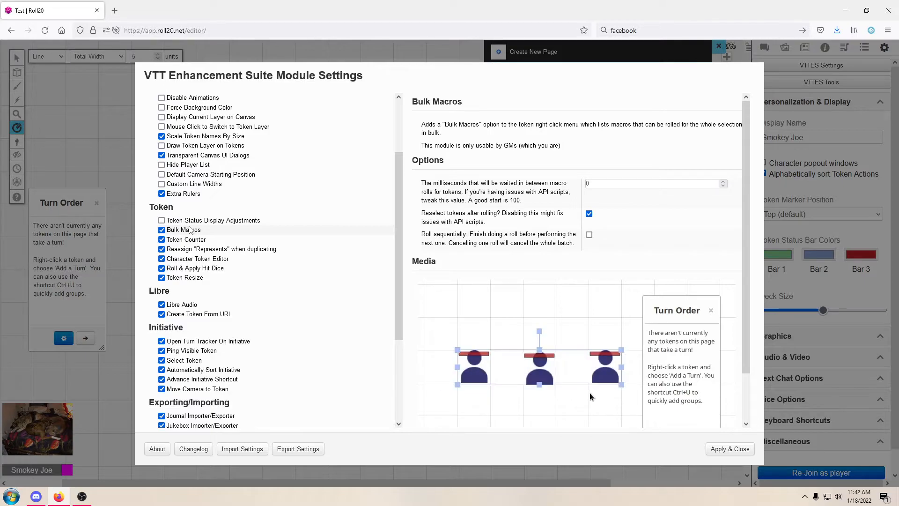
pyautogui.rightClick(558, 369)
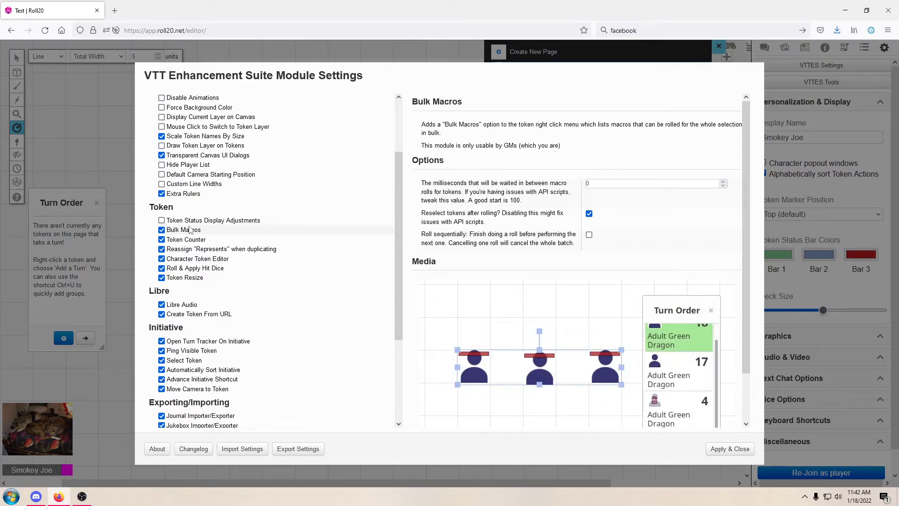
pyautogui.click(162, 231)
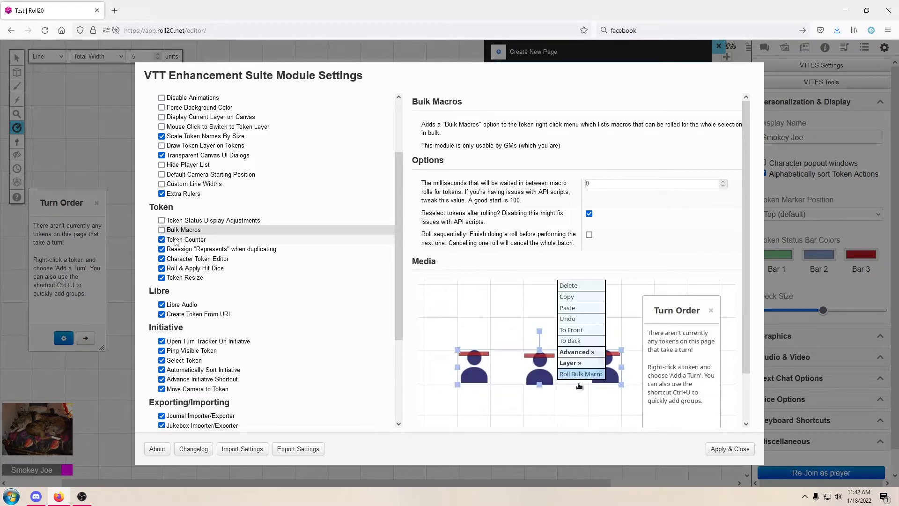
pyautogui.moveTo(184, 242)
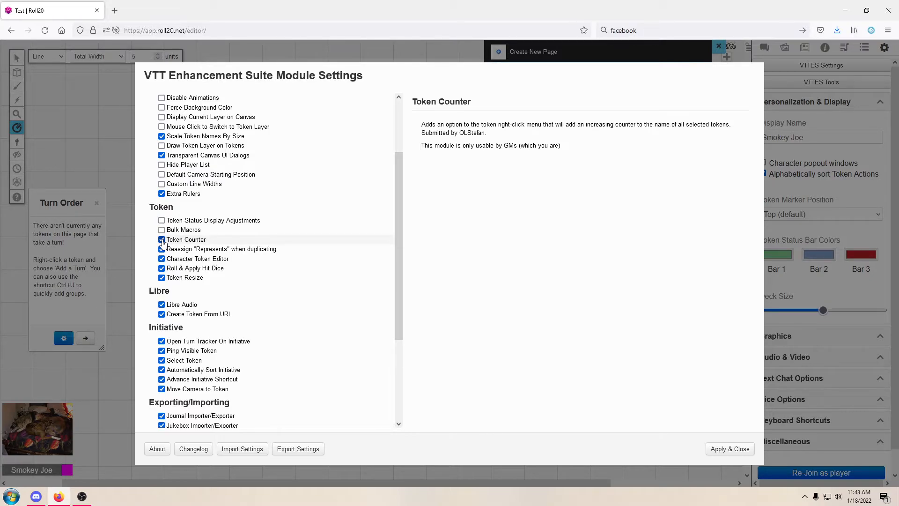
pyautogui.click(162, 240)
# View the remaining Token modules from Reassign "Represents" when duplicating to Token Resize, turning off only Character Token Editor
pyautogui.click(233, 251)
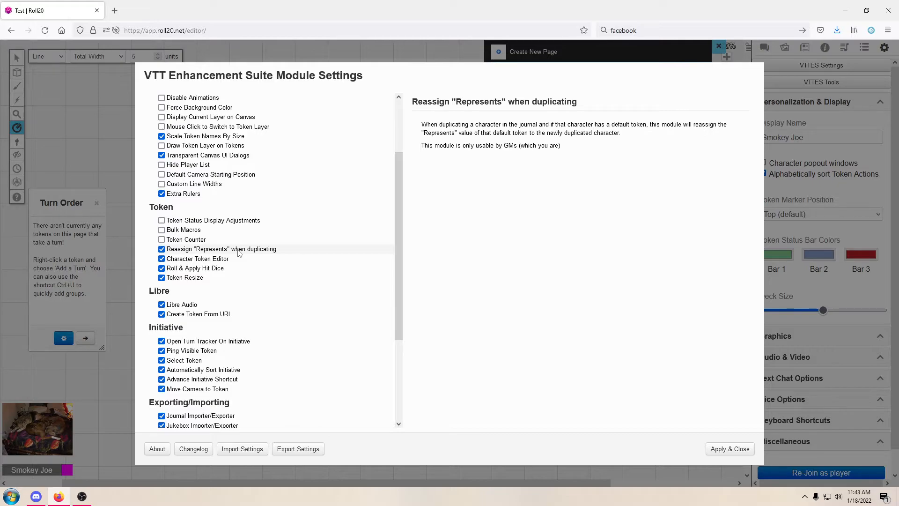
pyautogui.click(218, 260)
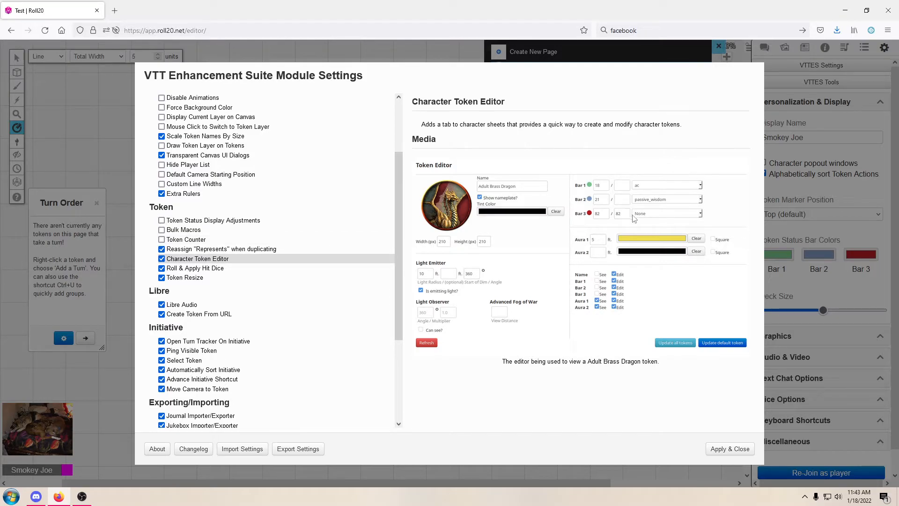
pyautogui.click(162, 260)
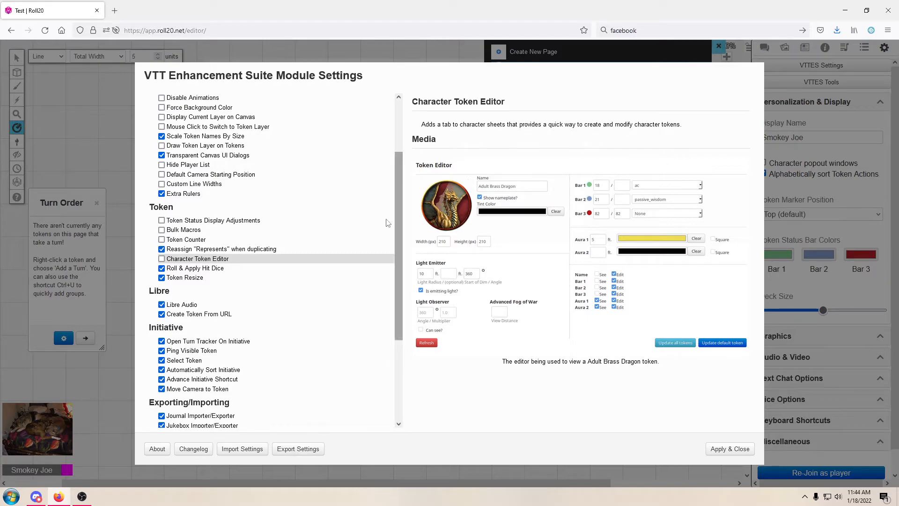
pyautogui.click(204, 270)
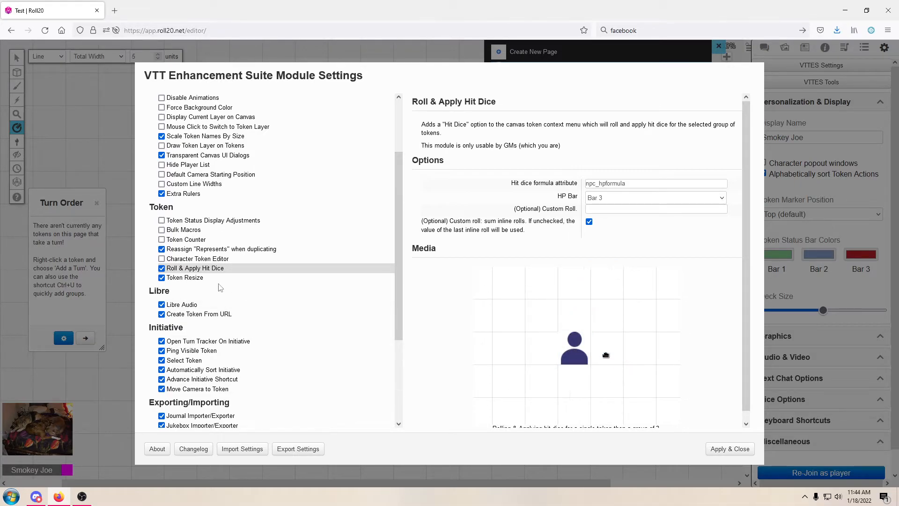
pyautogui.click(188, 281)
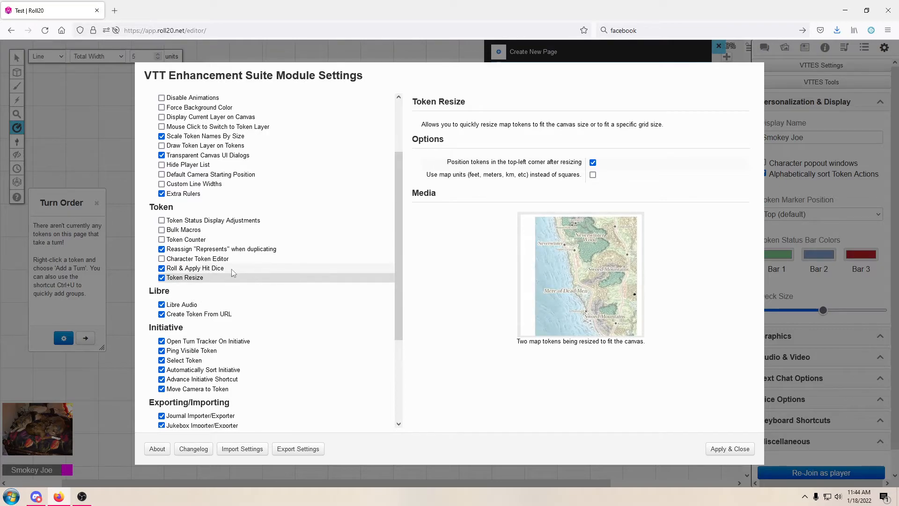
# In the Libre section, view the Libre Audio module and turn off Create Token From URL
pyautogui.scroll(-1, 252, 282)
pyautogui.scroll(-4, 252, 284)
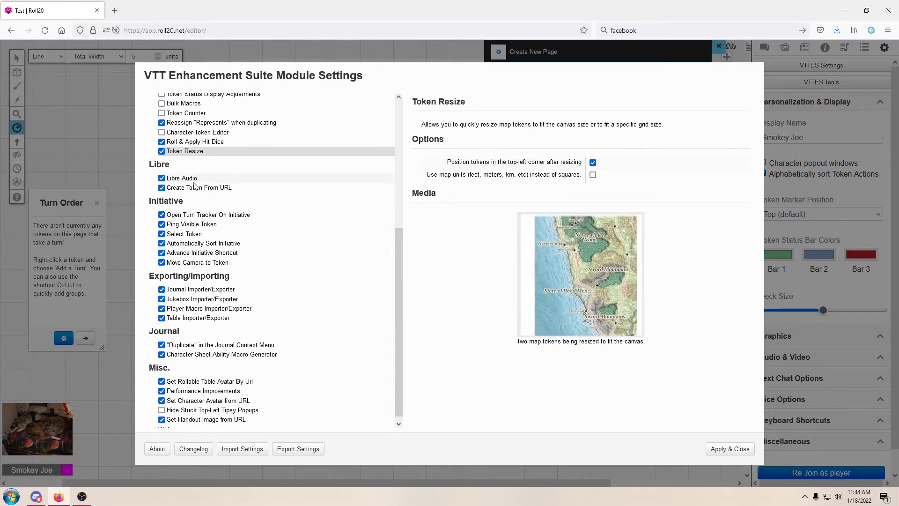
pyautogui.click(191, 180)
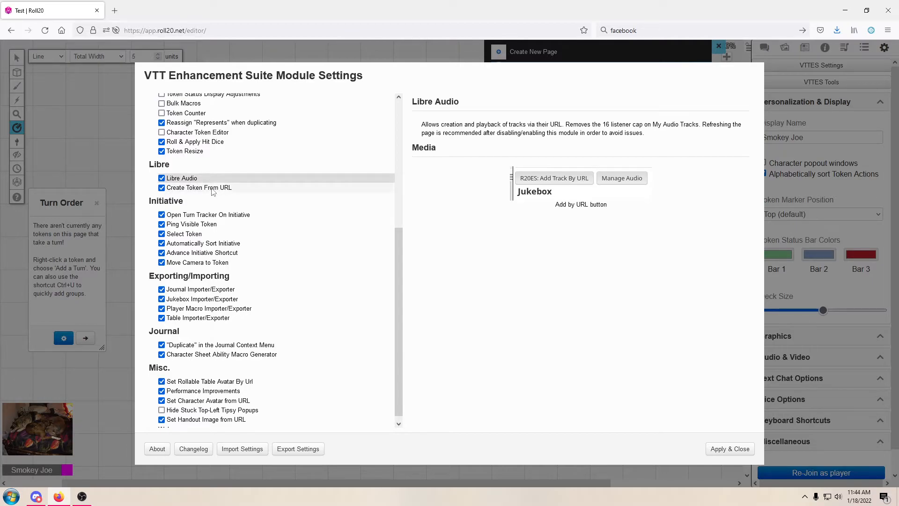
pyautogui.click(212, 187)
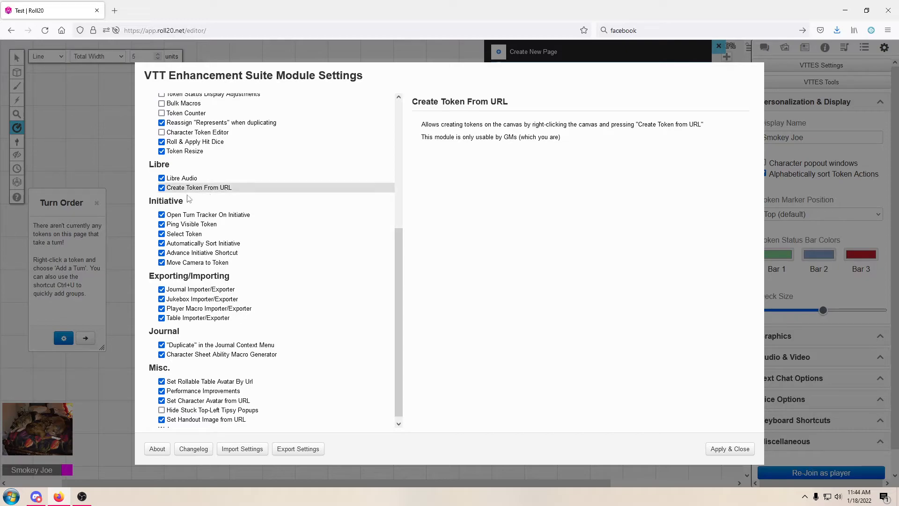
pyautogui.click(163, 188)
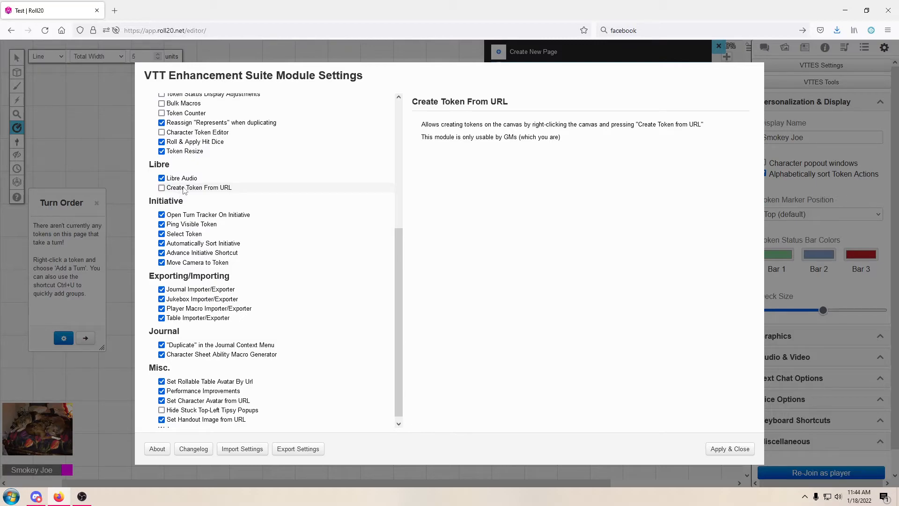
# Examine each Initiative module's description and options, from Open Turn Tracker On Initiative through Move Camera to Token
pyautogui.click(226, 217)
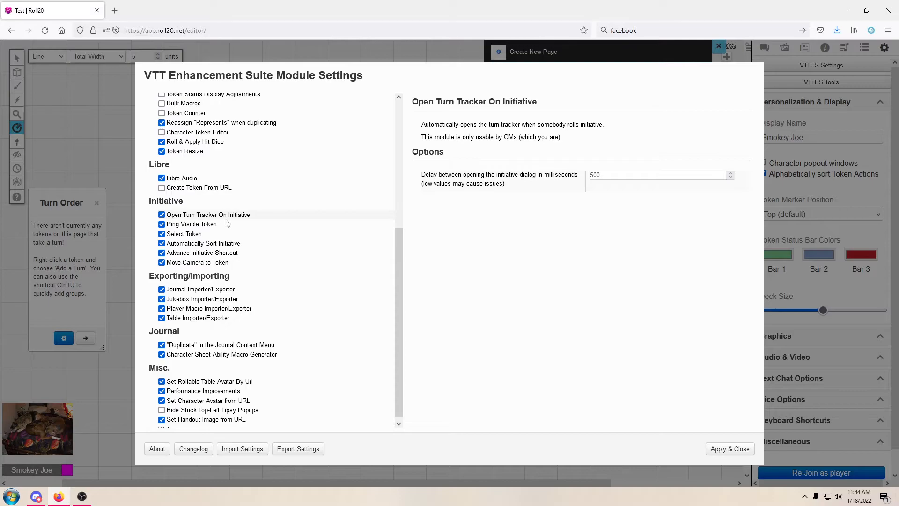
pyautogui.click(206, 228)
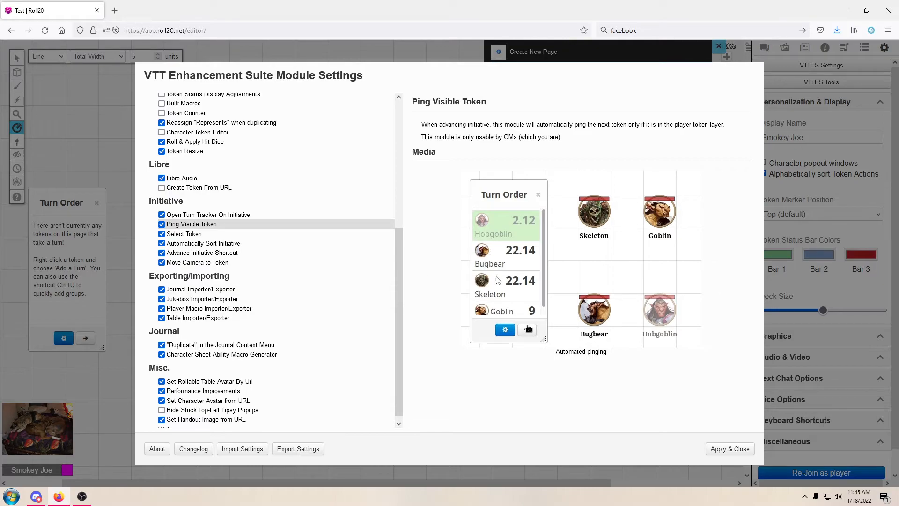
pyautogui.click(235, 237)
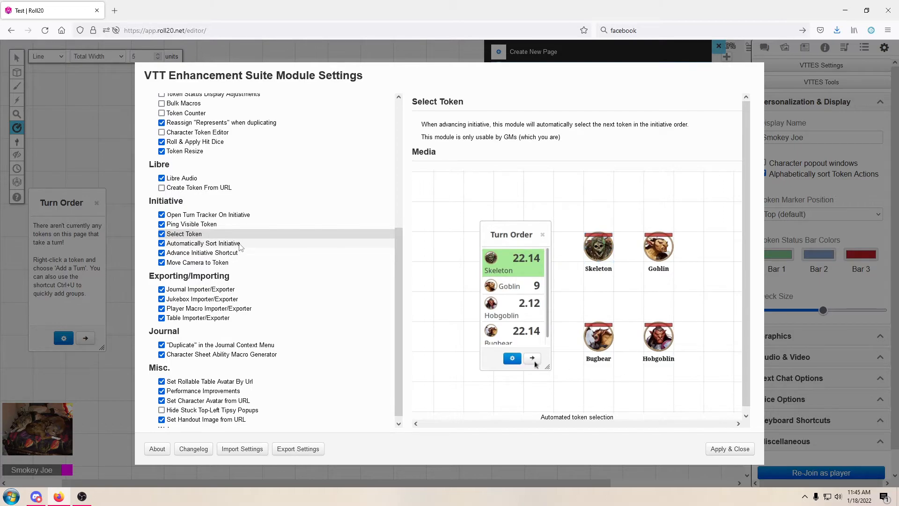
pyautogui.click(239, 245)
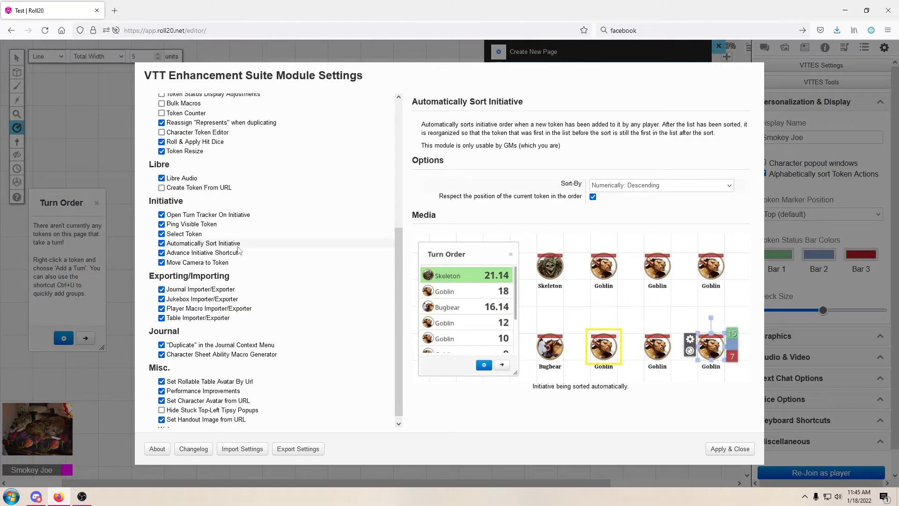
pyautogui.click(222, 255)
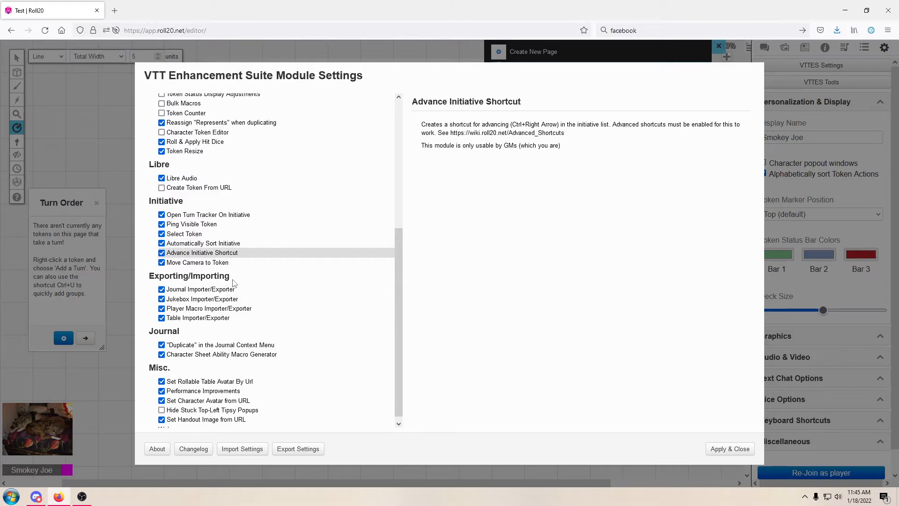
pyautogui.click(223, 265)
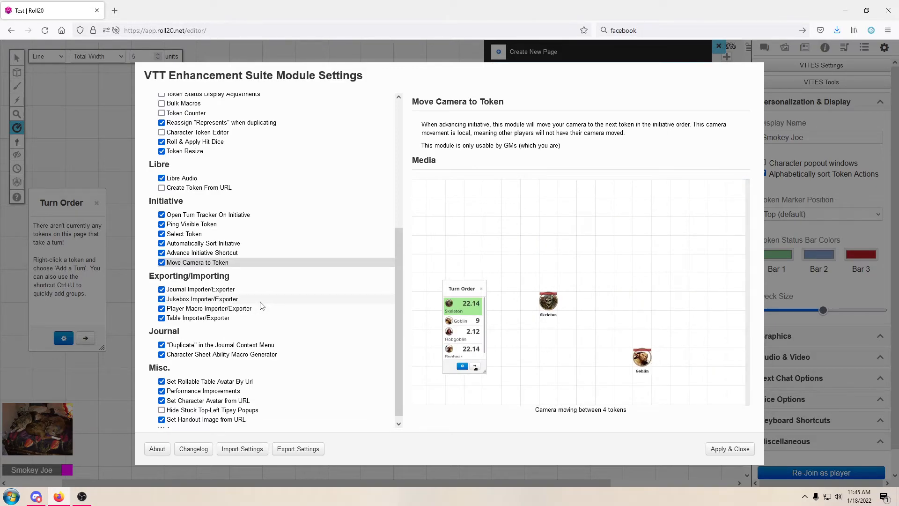
# Turn off Jukebox Importer/Exporter and view the Journal, Player Macro and Table Importer/Exporter modules
pyautogui.click(236, 290)
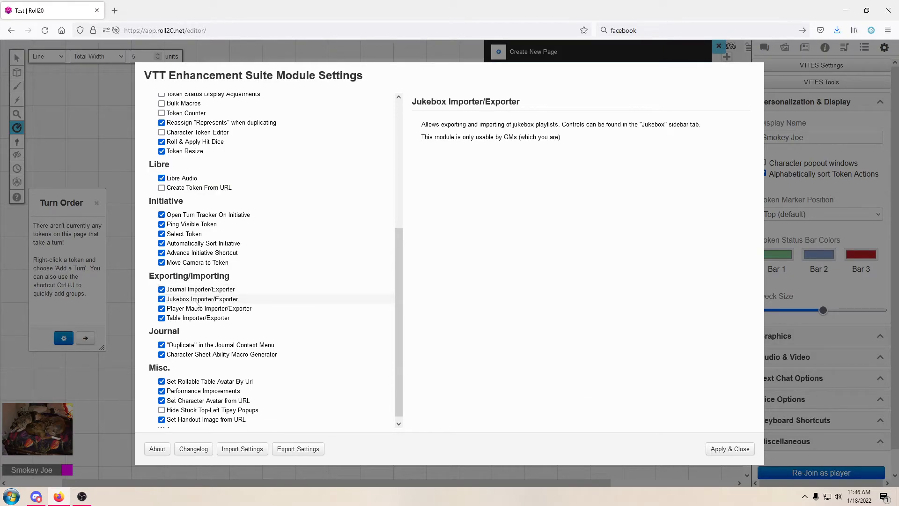
pyautogui.click(161, 299)
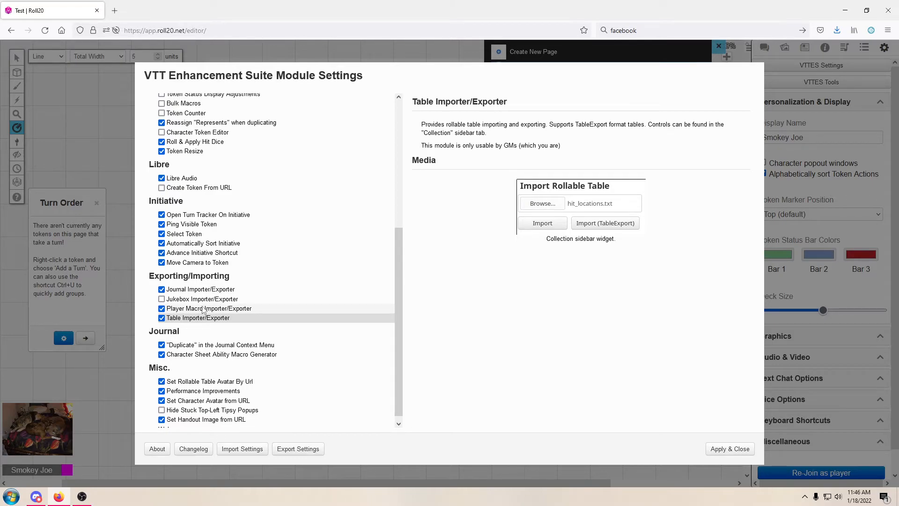
pyautogui.moveTo(203, 310)
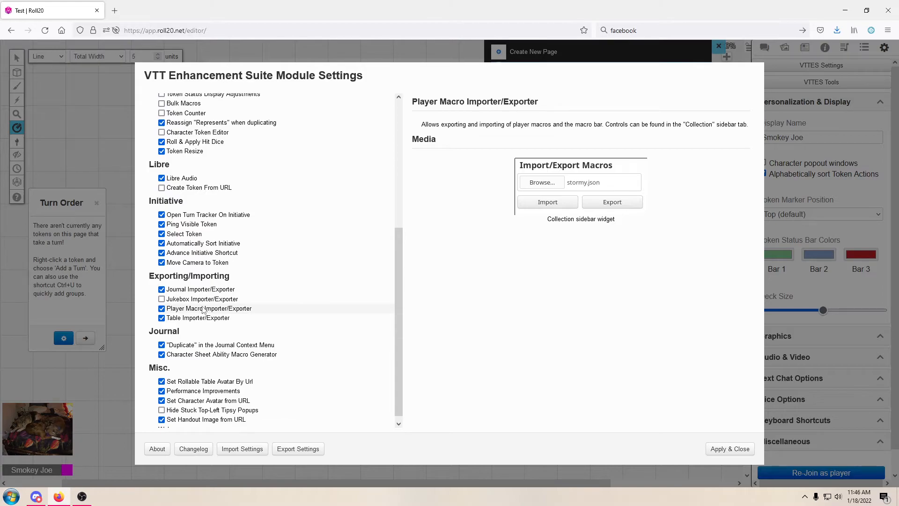
pyautogui.click(204, 309)
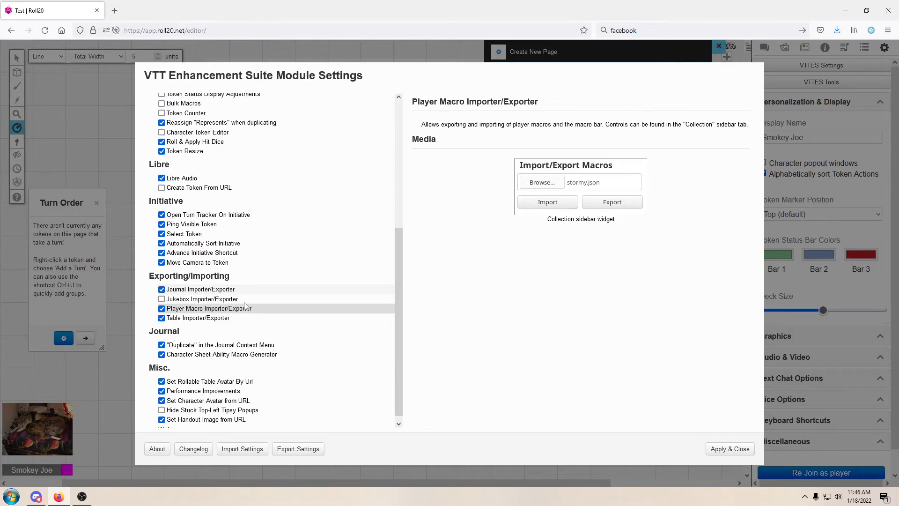
pyautogui.click(234, 319)
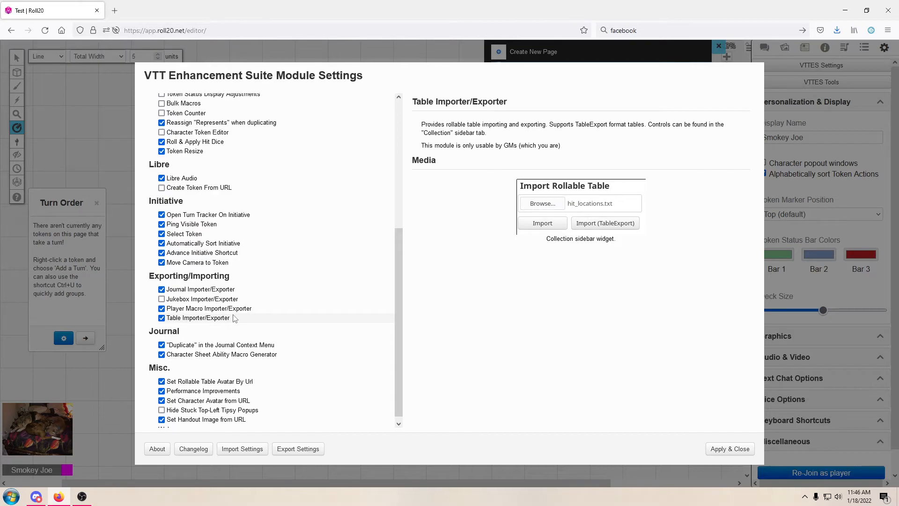
# View the Journal section's "Duplicate" in the Journal Context Menu and Character Sheet Ability Macro Generator modules
pyautogui.scroll(-1, 262, 320)
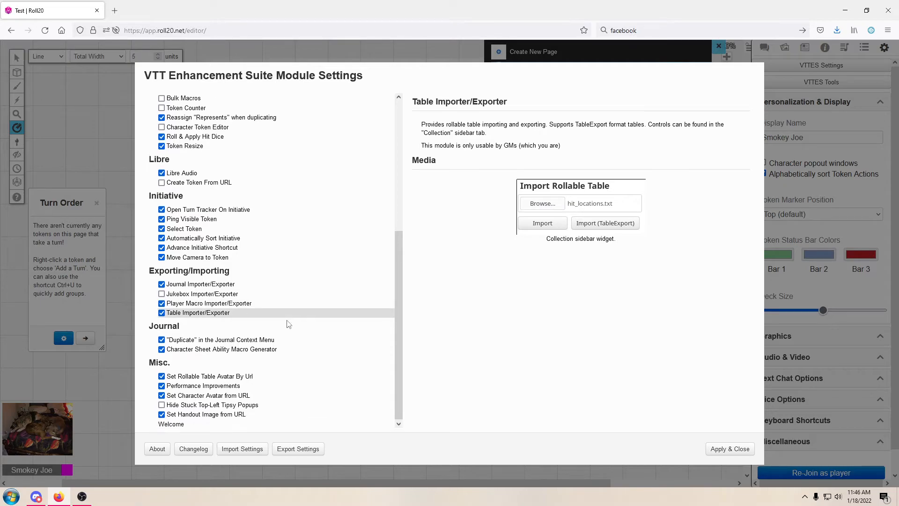
pyautogui.click(271, 340)
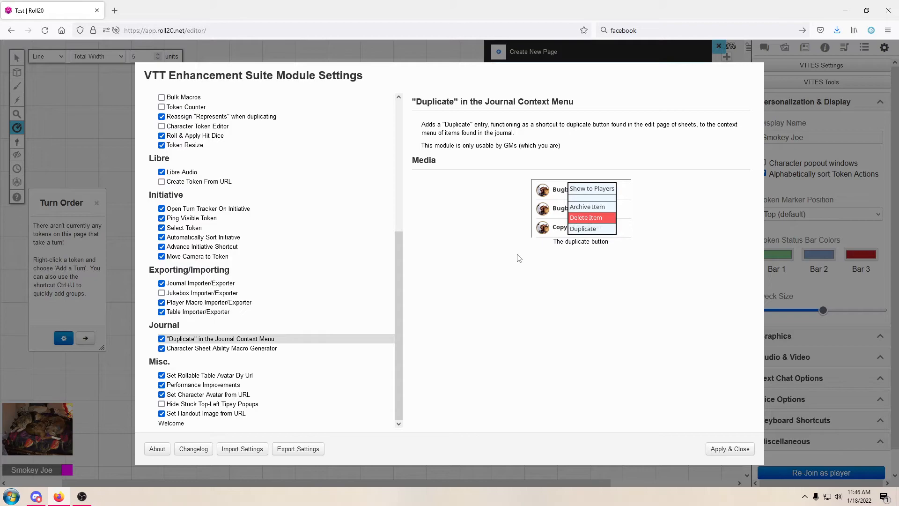
pyautogui.click(273, 351)
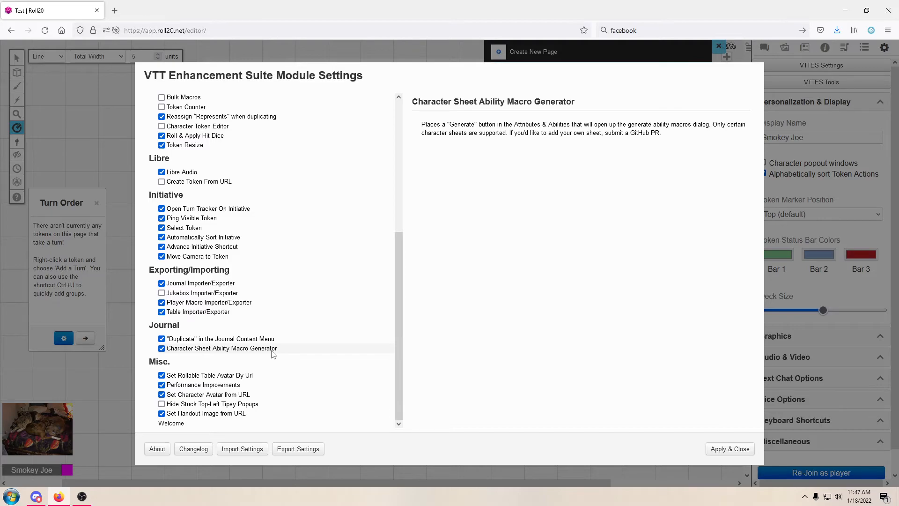
pyautogui.click(273, 352)
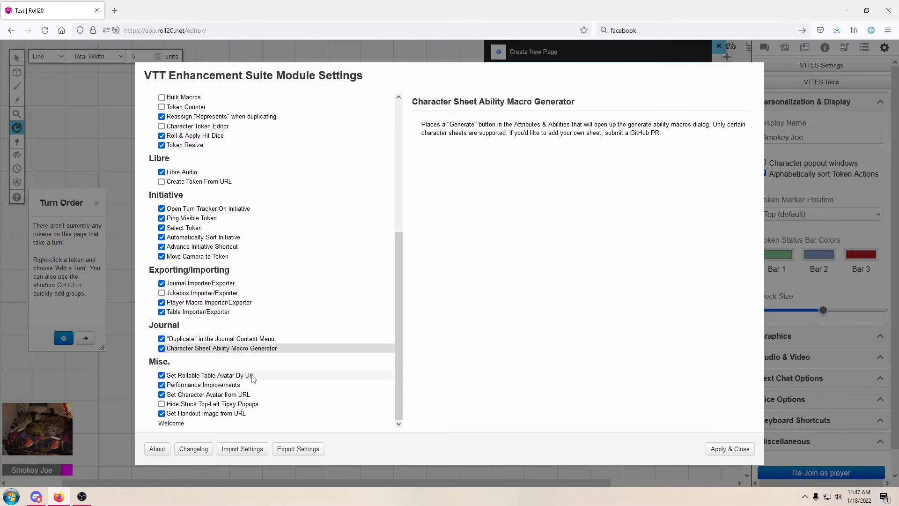
# In the Misc. section, view Set Rollable Table Avatar By Url and Performance Improvements, and turn off Set Character Avatar from URL
pyautogui.click(220, 376)
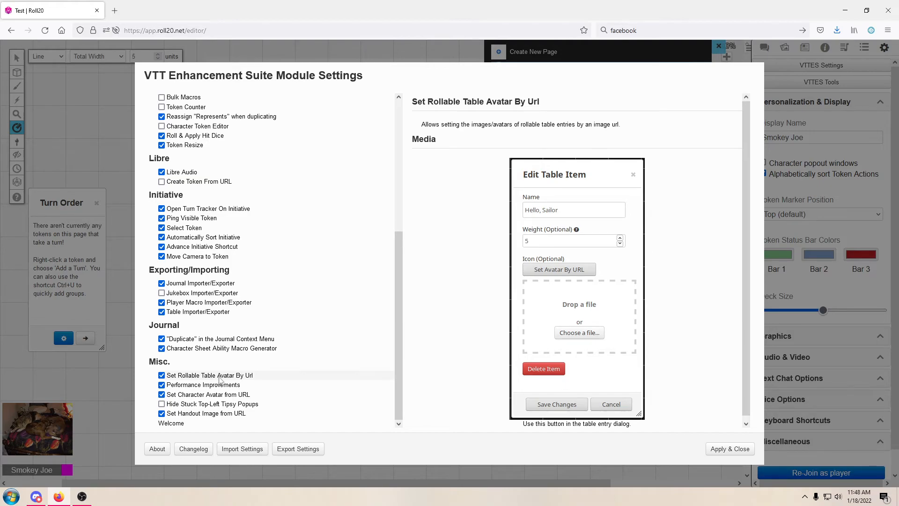
pyautogui.click(222, 387)
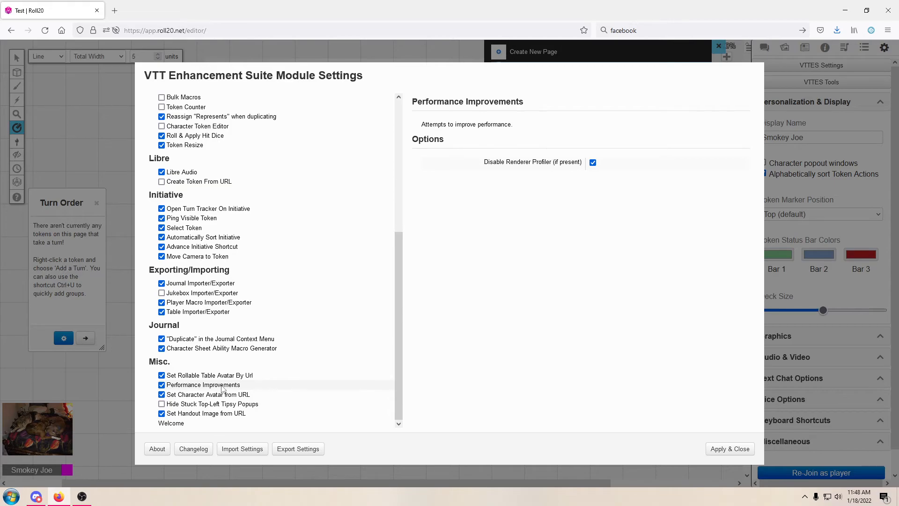
pyautogui.click(209, 396)
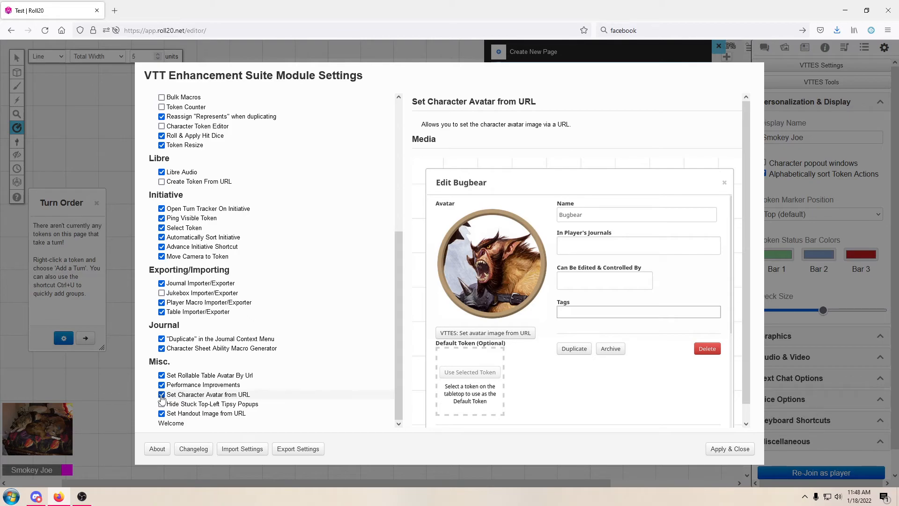
pyautogui.click(162, 396)
# Turn on Hide Stuck Top-Left Tipsy Popups and view the Set Handout Image from URL module
pyautogui.click(234, 405)
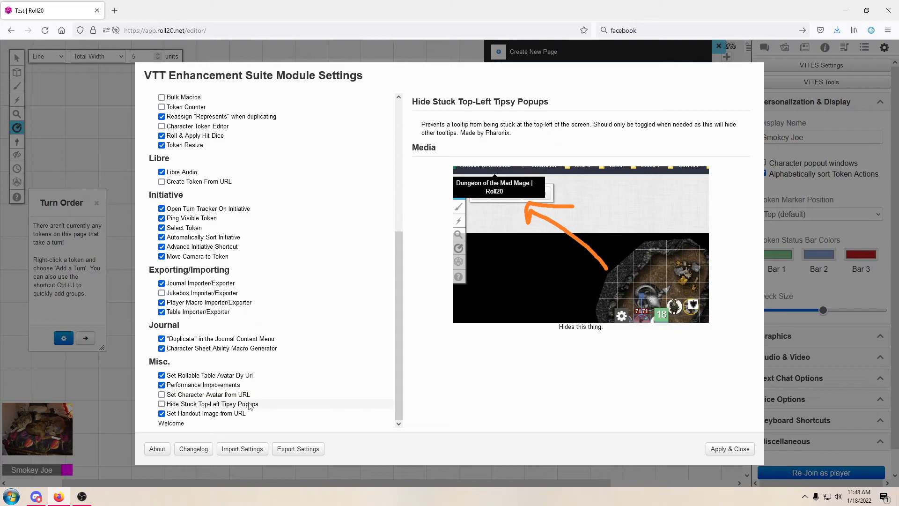
pyautogui.click(162, 405)
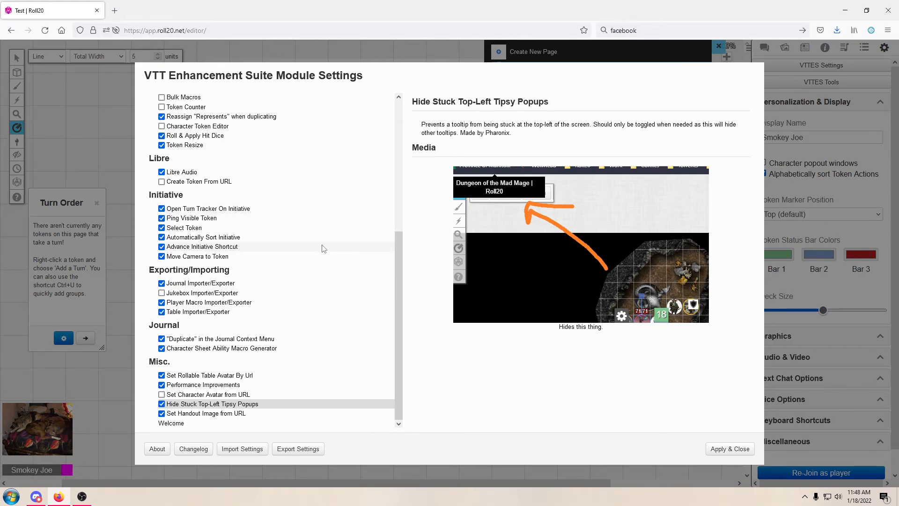
pyautogui.click(196, 414)
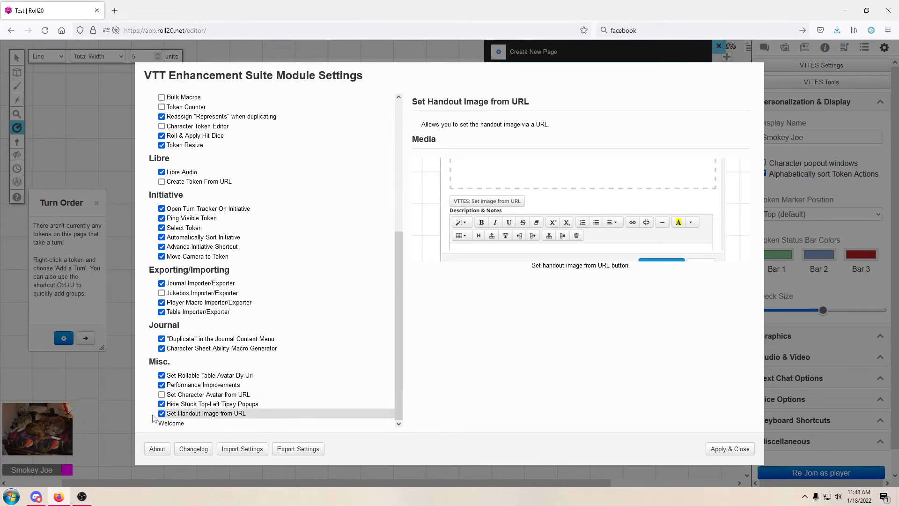
# Turn off Set Handout Image from URL and apply the VTT Enhancement Suite module settings
pyautogui.scroll(2, 305, 361)
pyautogui.scroll(-2, 305, 358)
pyautogui.click(731, 449)
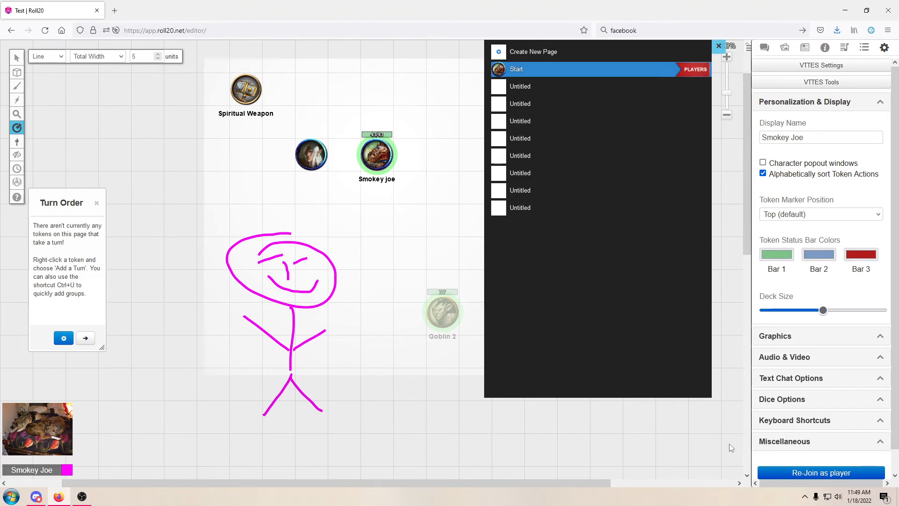
# View the VTTES Tools dialog with its Bulk 5e OGL Roll type setter, close it, and collapse the page list
pyautogui.click(836, 83)
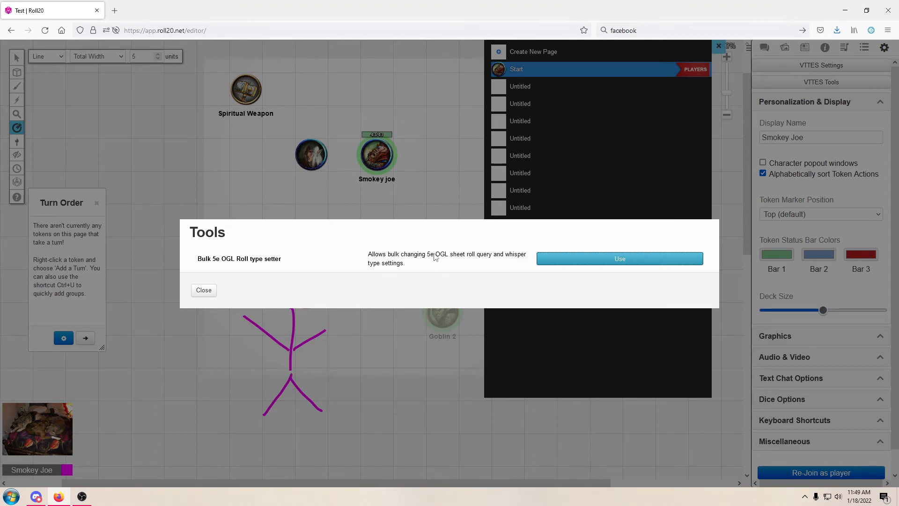
pyautogui.click(213, 292)
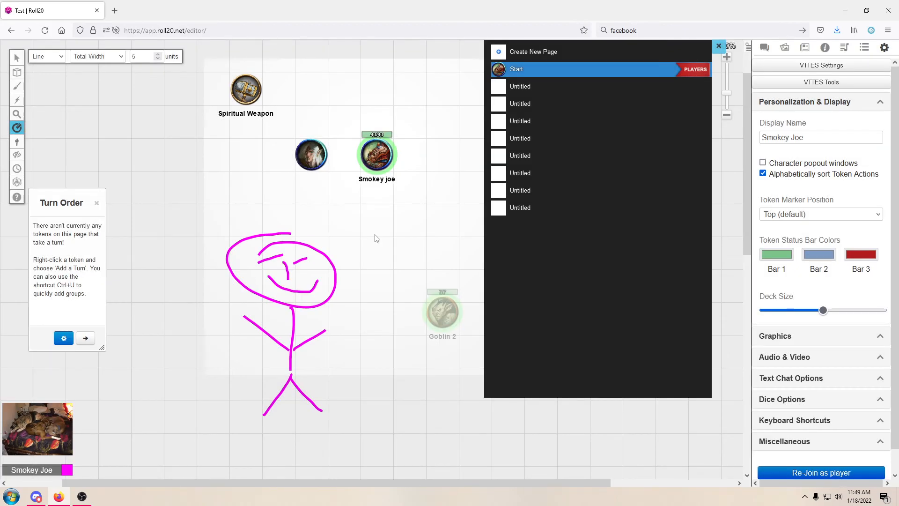
pyautogui.click(719, 46)
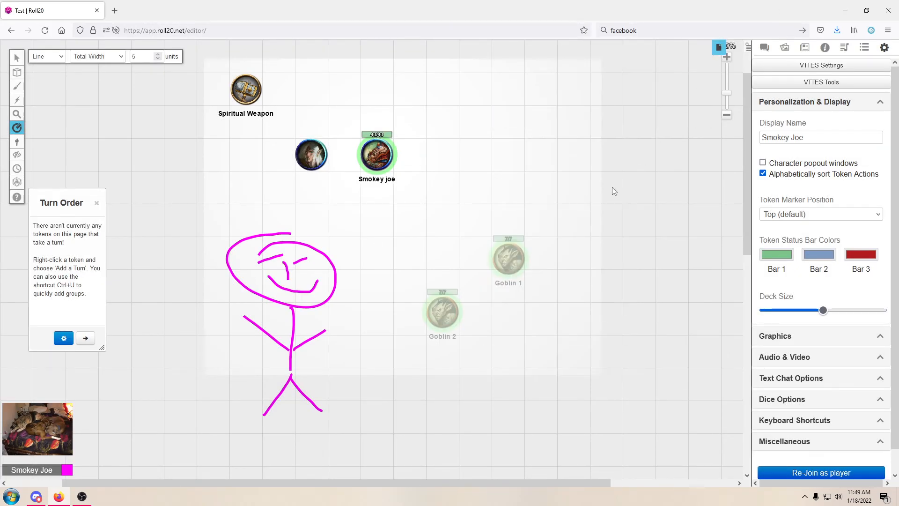
pyautogui.scroll(-3, 612, 183)
pyautogui.scroll(4, 525, 246)
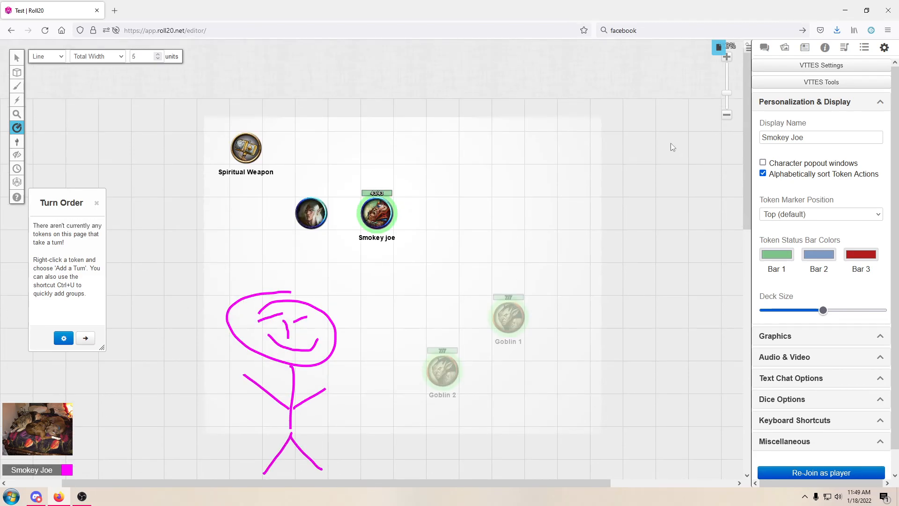
# Turn off Journal Importer/Exporter in the VTTES module settings and apply the change
pyautogui.click(792, 69)
pyautogui.scroll(1, 344, 247)
pyautogui.scroll(-5, 344, 247)
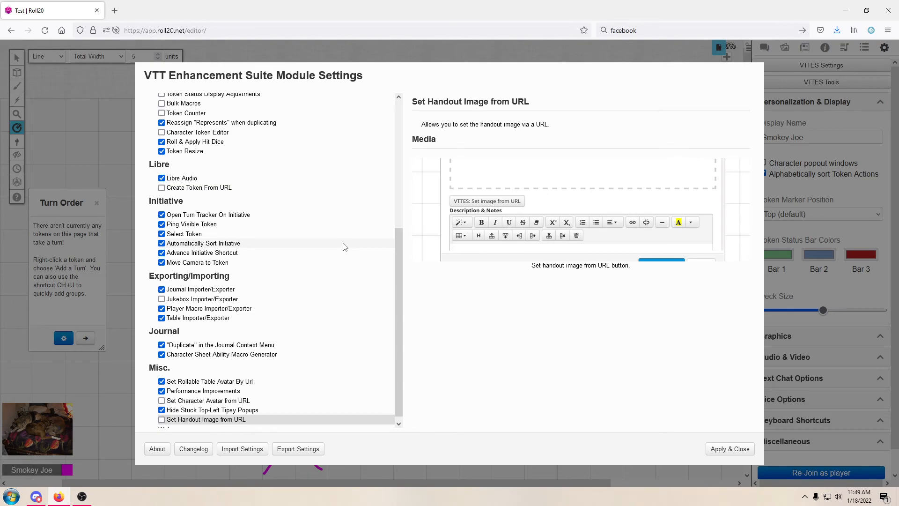
pyautogui.click(214, 290)
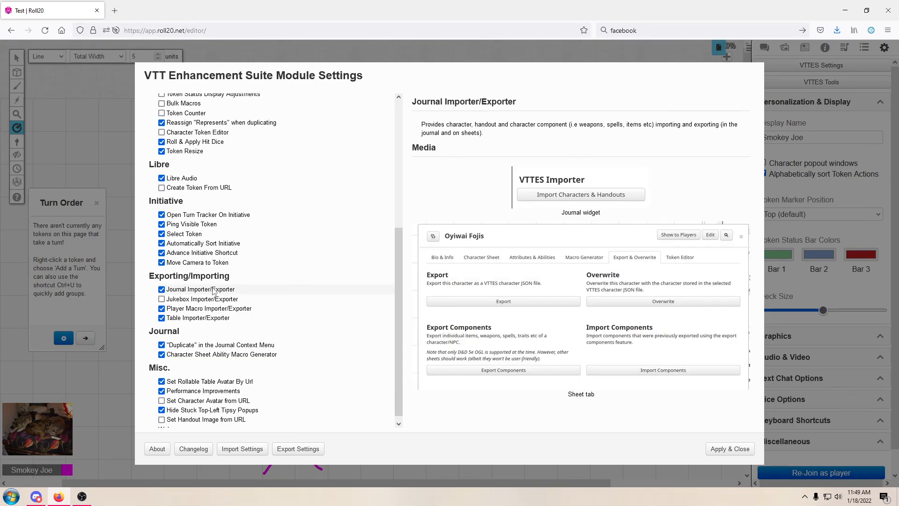
pyautogui.click(161, 290)
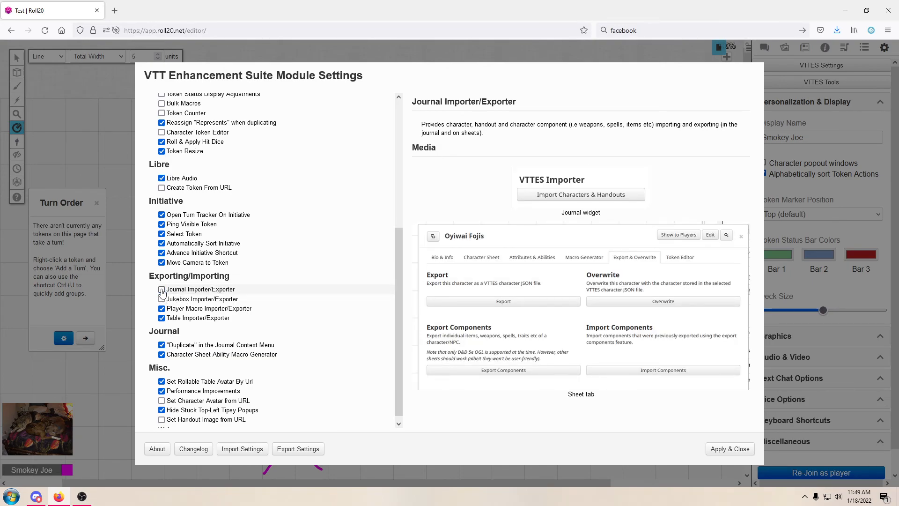
pyautogui.click(162, 318)
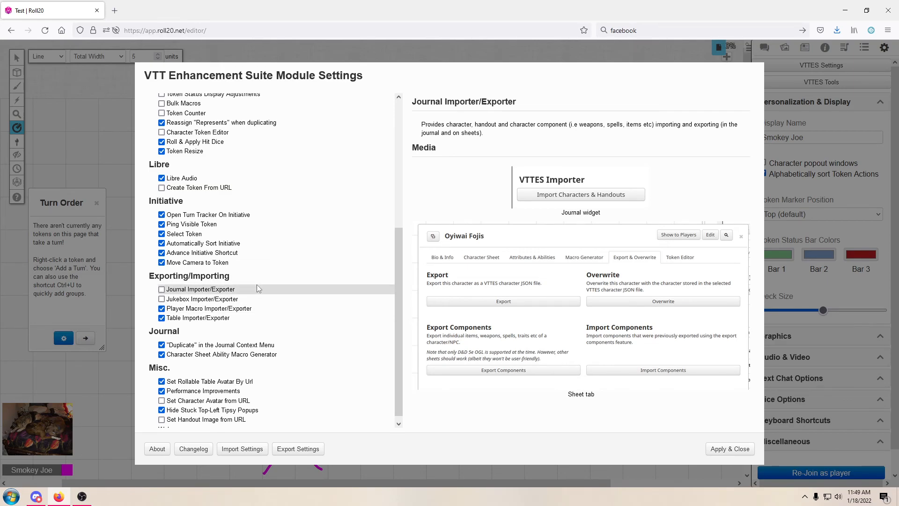
pyautogui.scroll(2, 257, 286)
pyautogui.scroll(3, 257, 290)
pyautogui.click(734, 450)
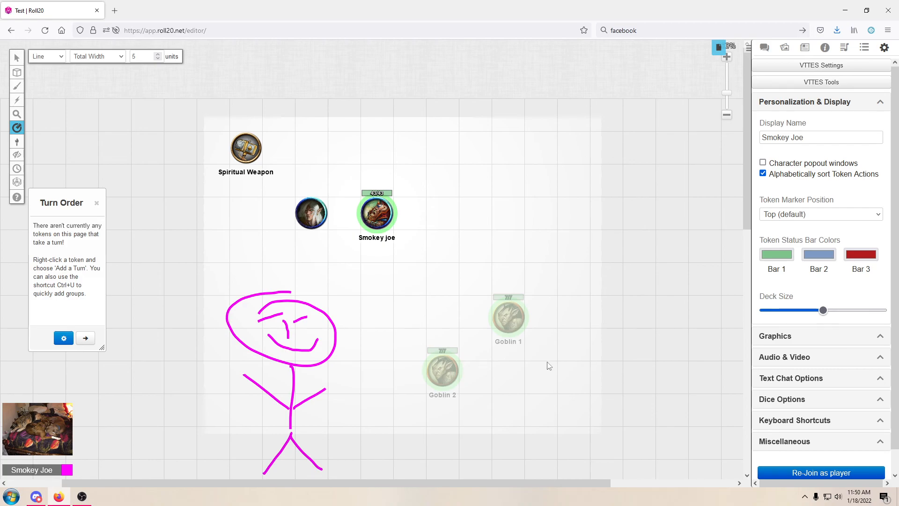
pyautogui.scroll(-2, 546, 364)
pyautogui.scroll(2, 546, 364)
pyautogui.scroll(-1, 476, 280)
pyautogui.scroll(-1, 867, 313)
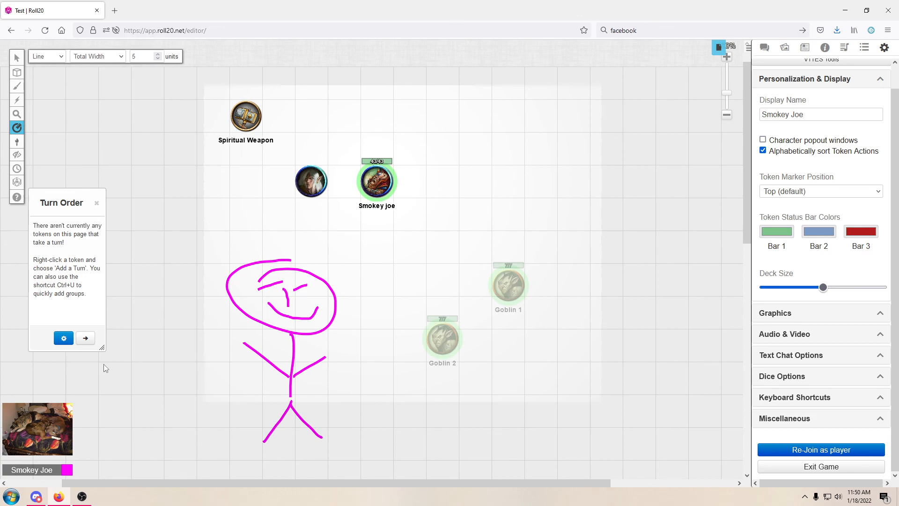
# Select the entire stick figure drawing and move it up and slightly left so it fits within the map page
pyautogui.moveTo(214, 248); pyautogui.dragTo(212, 276)
pyautogui.click(16, 58)
pyautogui.moveTo(197, 212); pyautogui.dragTo(349, 480)
pyautogui.moveTo(291, 363)
pyautogui.mouseDown()
pyautogui.moveTo(307, 268)
pyautogui.moveTo(286, 279)
pyautogui.moveTo(278, 314)
pyautogui.mouseUp()
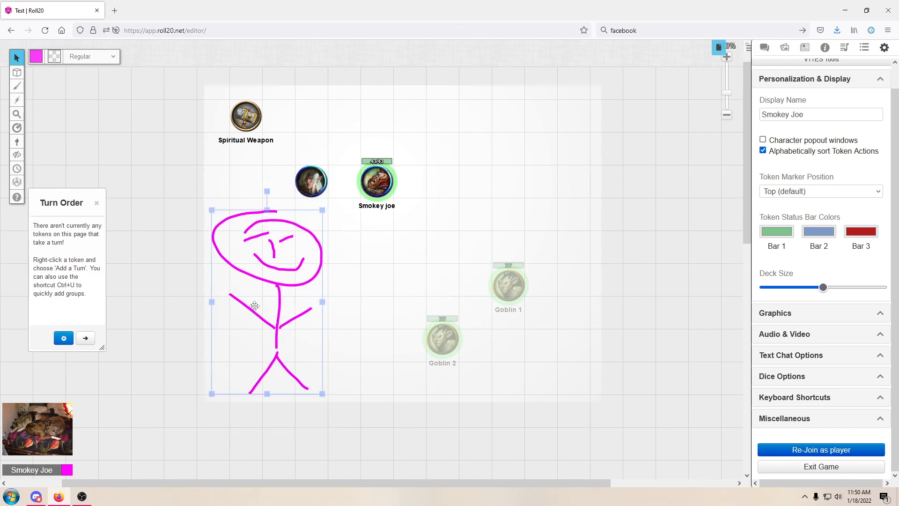
pyautogui.click(389, 324)
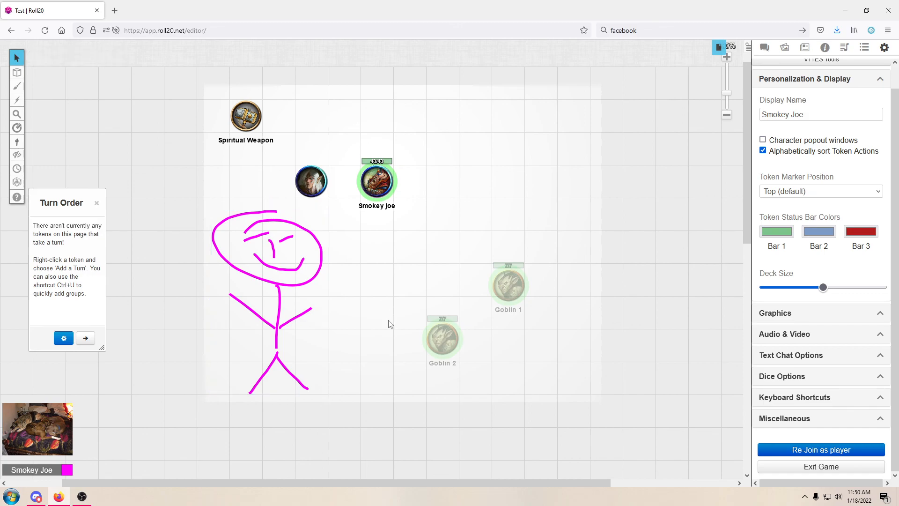